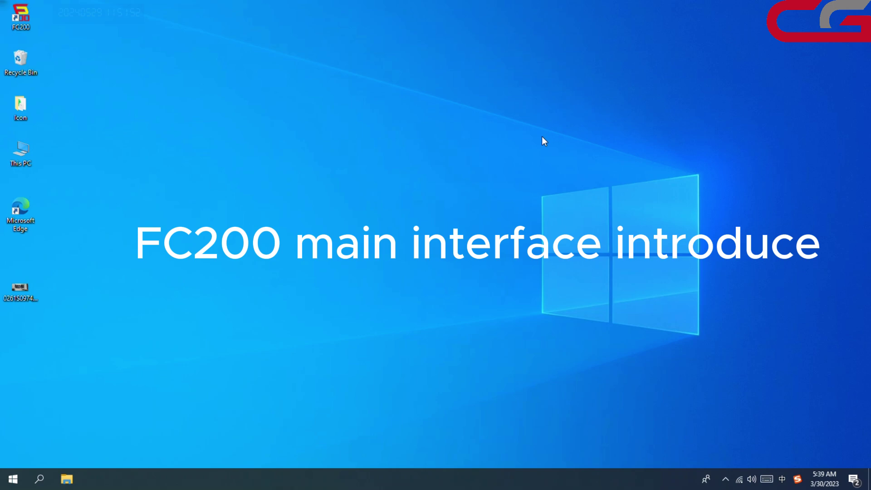
# - Launch FC200 and acknowledge the firmware version and service dates notice
pyautogui.doubleClick(25, 20)
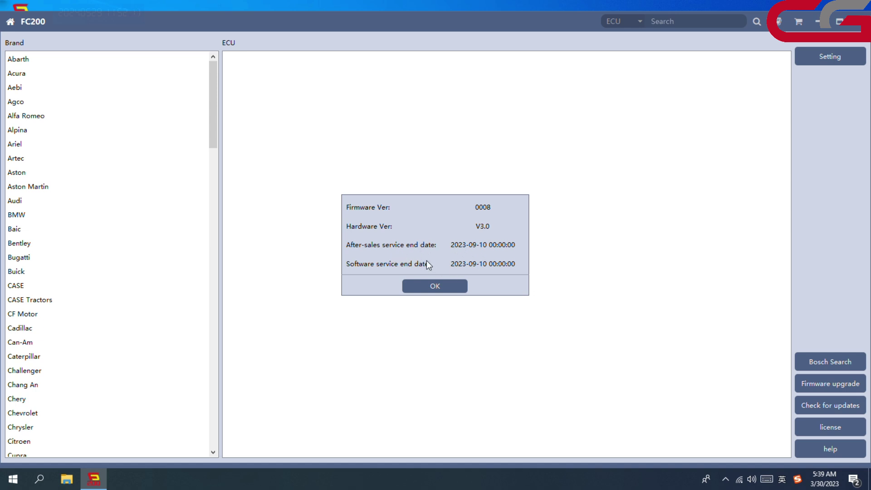
pyautogui.click(443, 285)
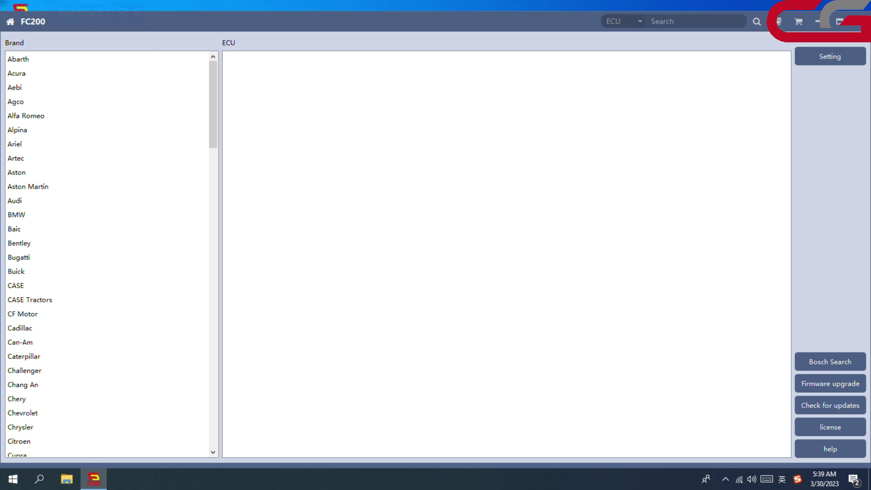
# - Maximize FC200 and bring up the online store for service renewal
pyautogui.click(839, 21)
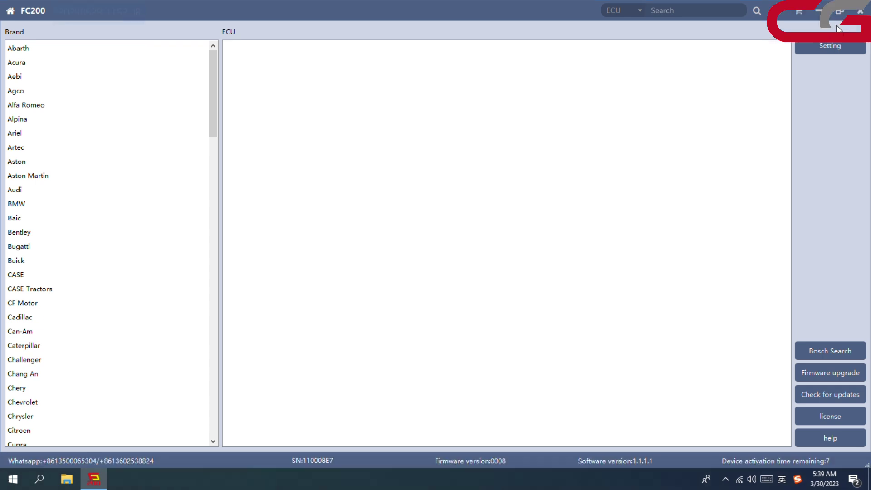
pyautogui.click(802, 18)
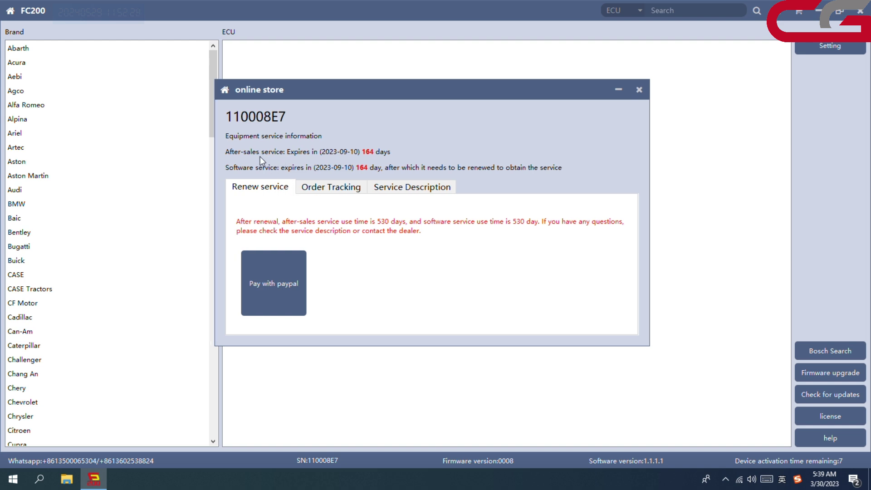
pyautogui.moveTo(260, 156); pyautogui.dragTo(293, 157)
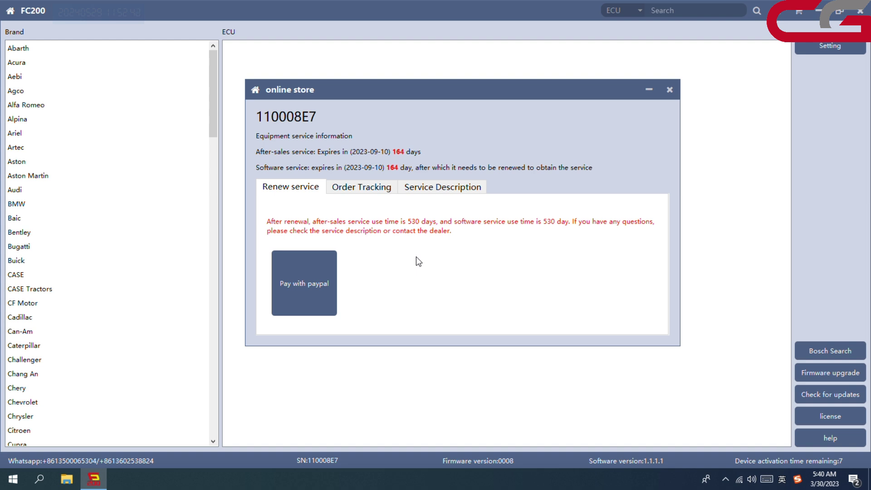
# - Read the store's Service Description, highlighting the renewal period and server functions, then close the store
pyautogui.click(465, 191)
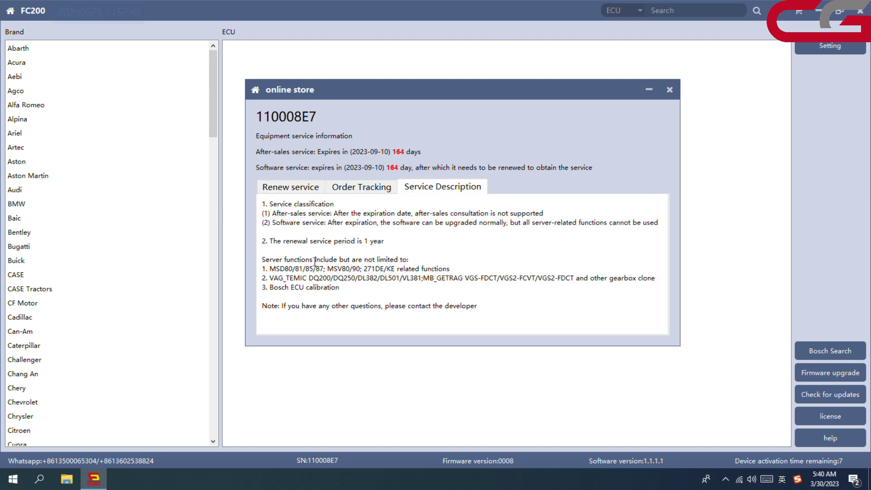
pyautogui.moveTo(262, 244); pyautogui.dragTo(501, 304)
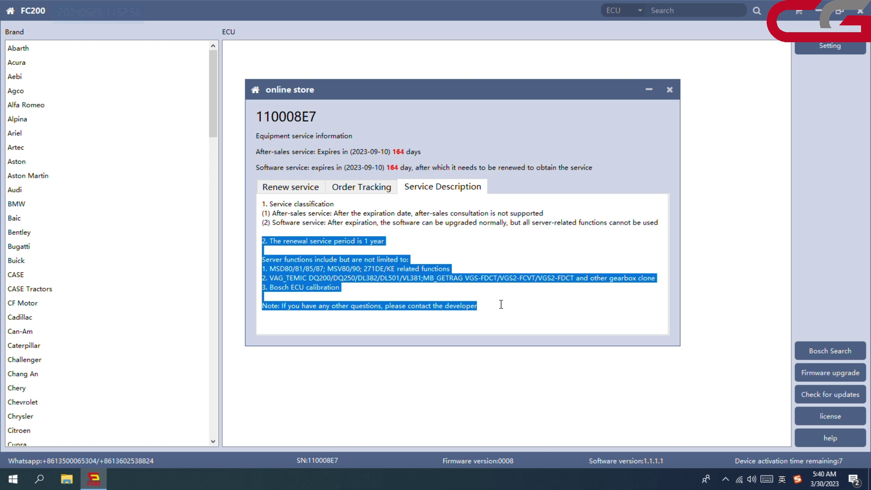
pyautogui.click(341, 252)
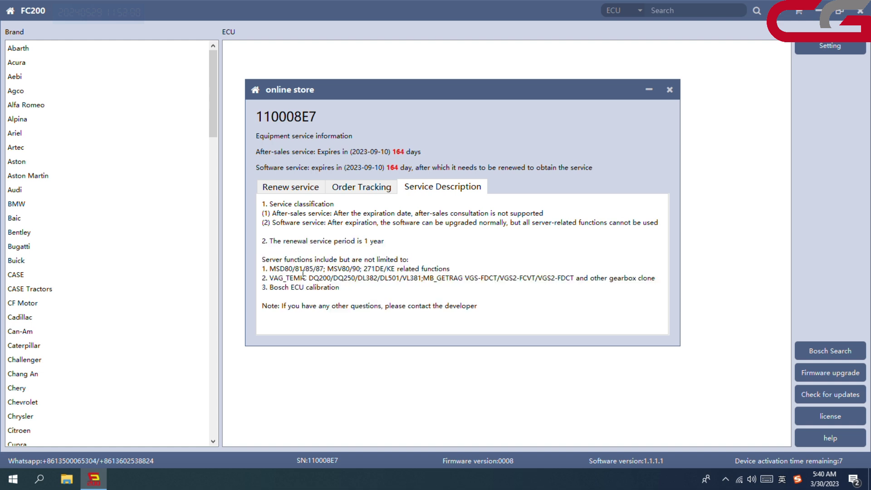
pyautogui.moveTo(262, 259)
pyautogui.mouseDown()
pyautogui.moveTo(408, 270)
pyautogui.moveTo(353, 291)
pyautogui.moveTo(491, 307)
pyautogui.mouseUp()
pyautogui.click(457, 301)
pyautogui.click(671, 89)
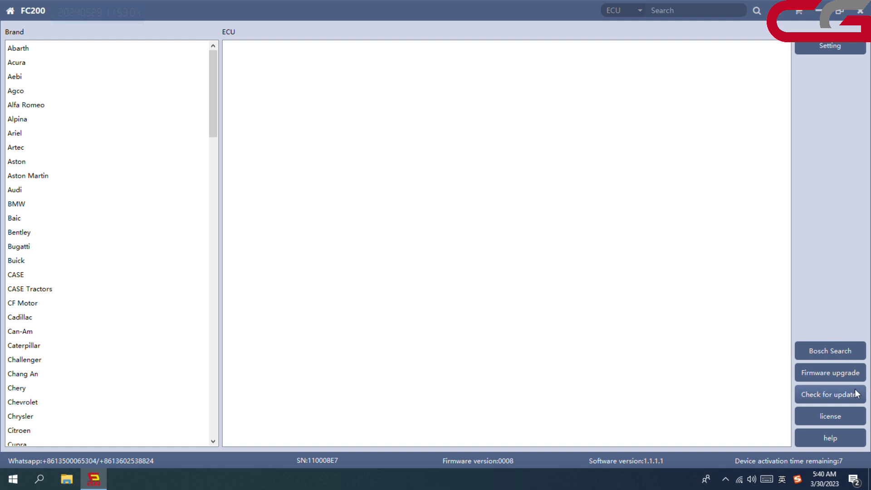
pyautogui.click(832, 416)
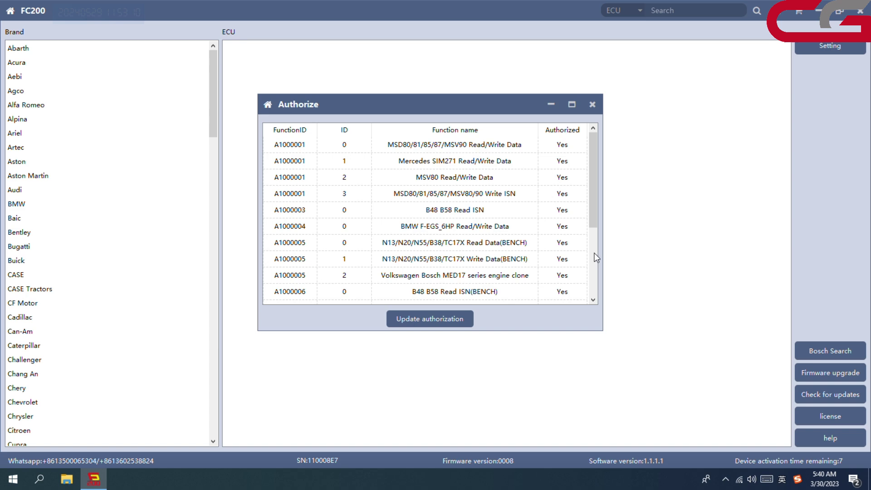
pyautogui.moveTo(592, 205)
pyautogui.mouseDown()
pyautogui.moveTo(601, 287)
pyautogui.moveTo(595, 168)
pyautogui.mouseUp()
pyautogui.moveTo(595, 199)
pyautogui.mouseDown()
pyautogui.moveTo(600, 236)
pyautogui.moveTo(597, 161)
pyautogui.moveTo(604, 230)
pyautogui.mouseUp()
pyautogui.scroll(-1, 604, 232)
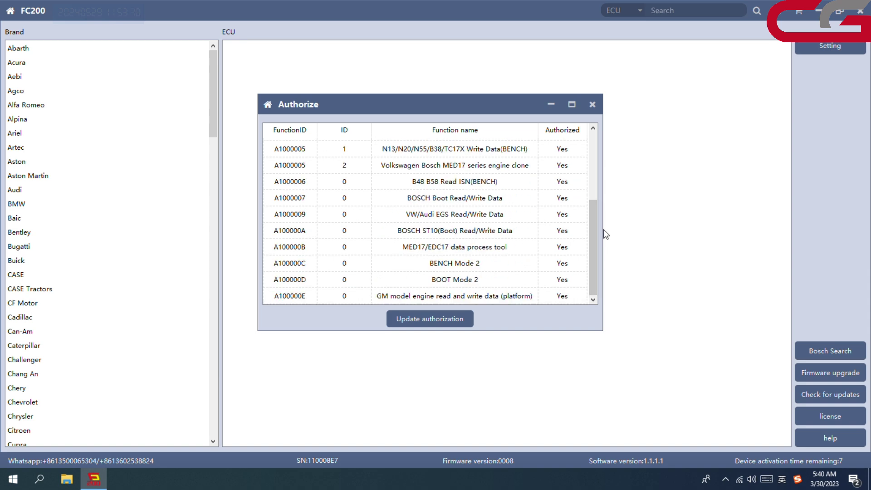
pyautogui.moveTo(598, 239)
pyautogui.mouseDown()
pyautogui.moveTo(595, 184)
pyautogui.moveTo(605, 259)
pyautogui.mouseUp()
pyautogui.click(434, 283)
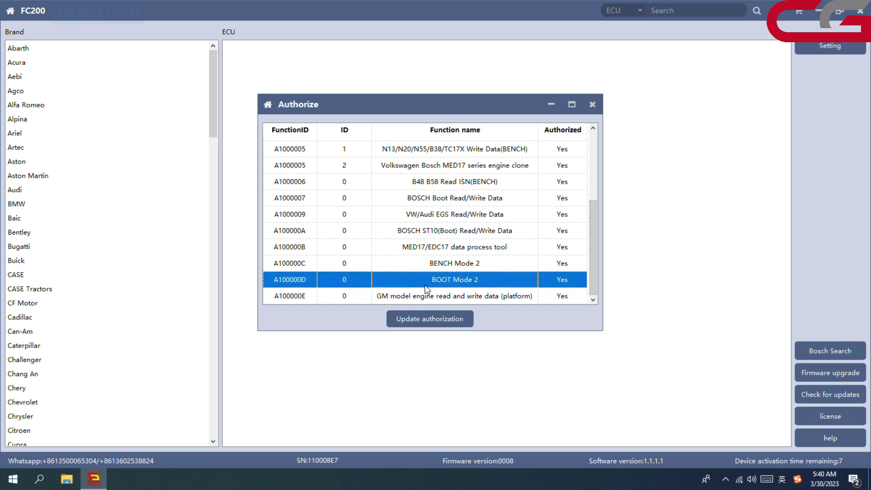
pyautogui.click(394, 295)
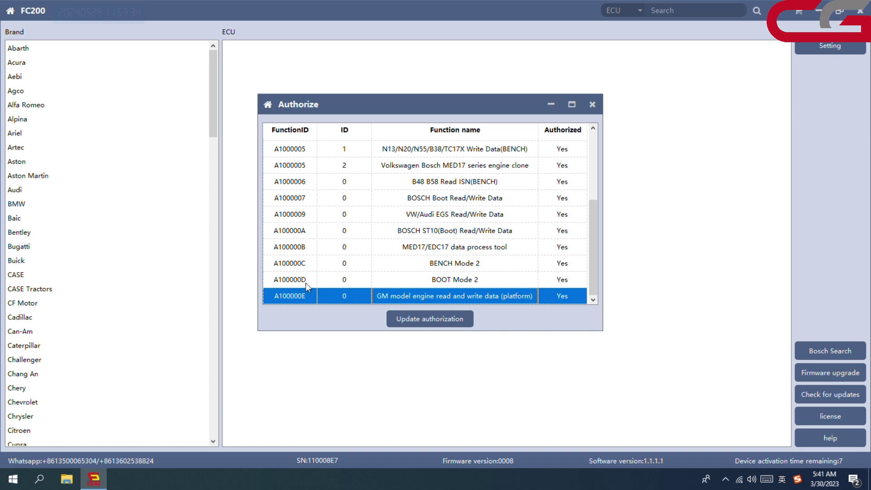
pyautogui.click(446, 281)
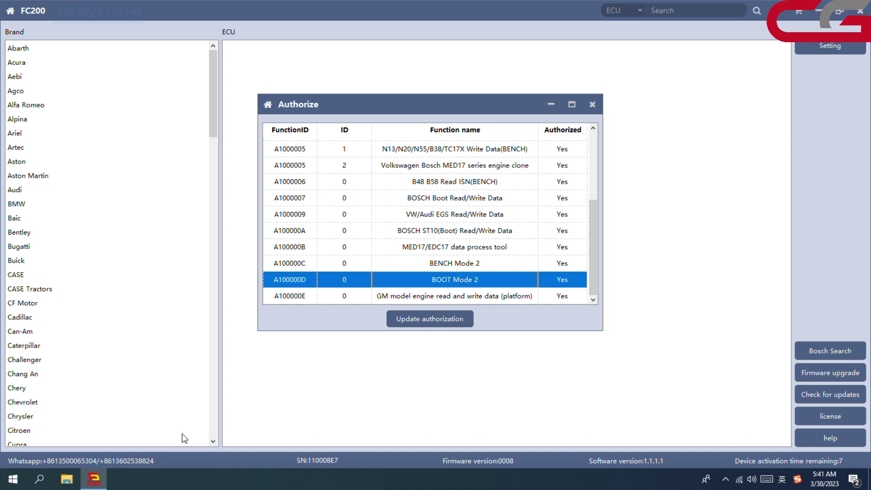
pyautogui.click(406, 297)
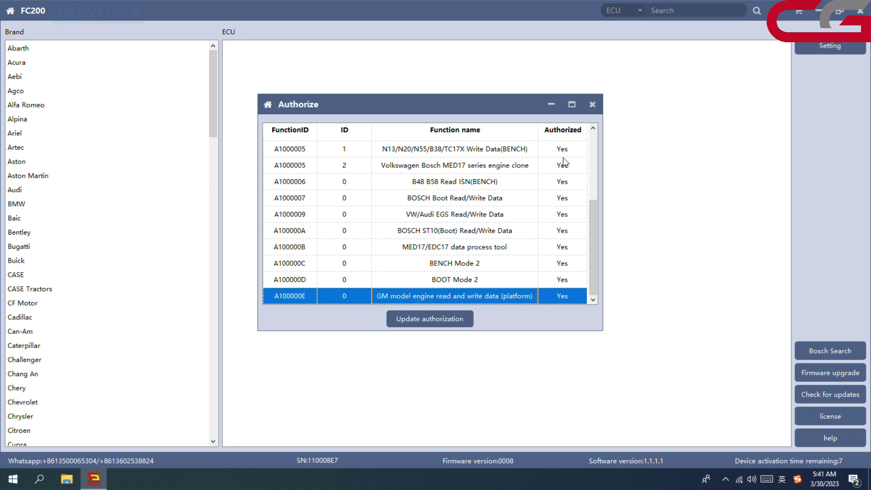
pyautogui.click(592, 104)
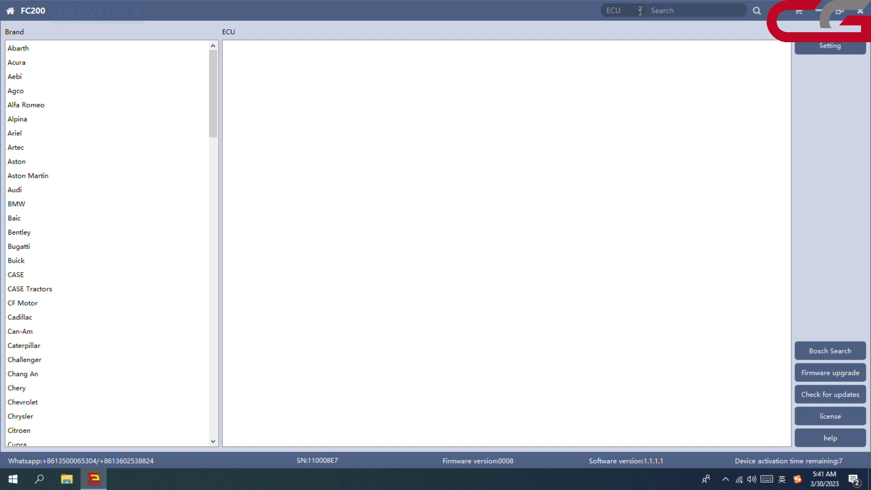
# - Search by ECU name for MEVD17 within the BMW brand
pyautogui.click(663, 12)
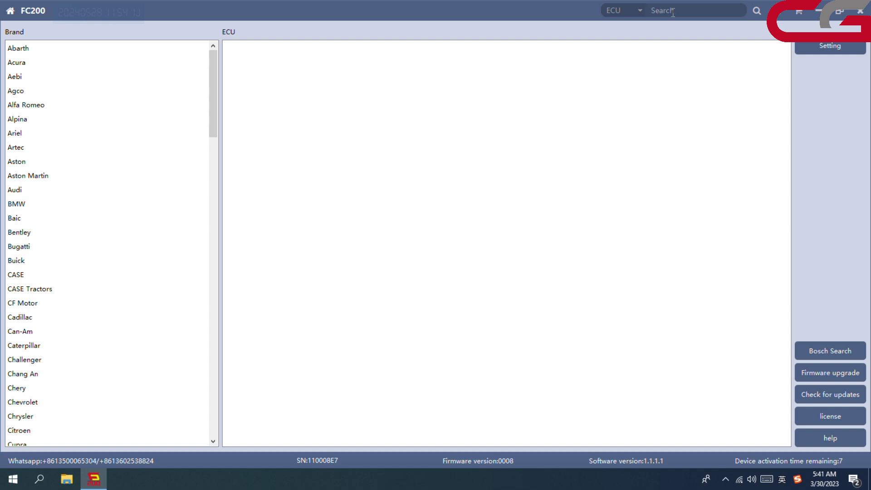
pyautogui.click(640, 10)
pyautogui.click(630, 10)
pyautogui.click(625, 23)
pyautogui.write('MEDV')
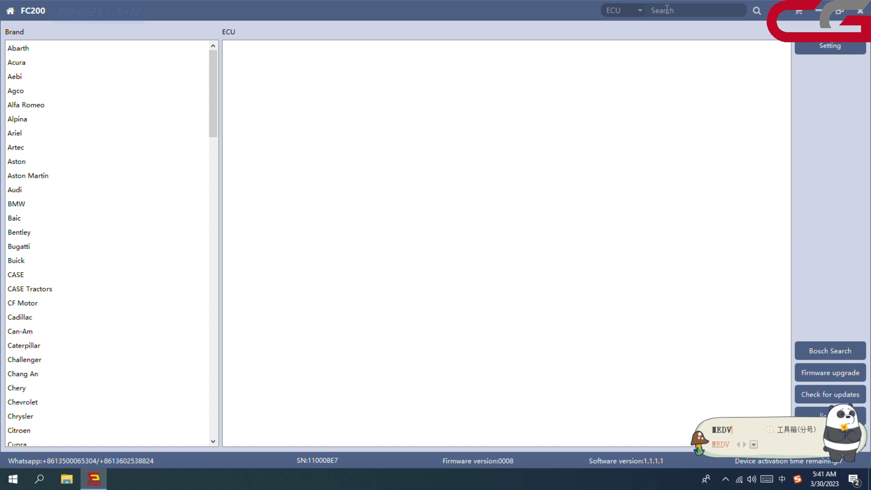
pyautogui.press('BackSpace')
pyautogui.press('BackSpace')
pyautogui.write('VD')
pyautogui.press('Return')
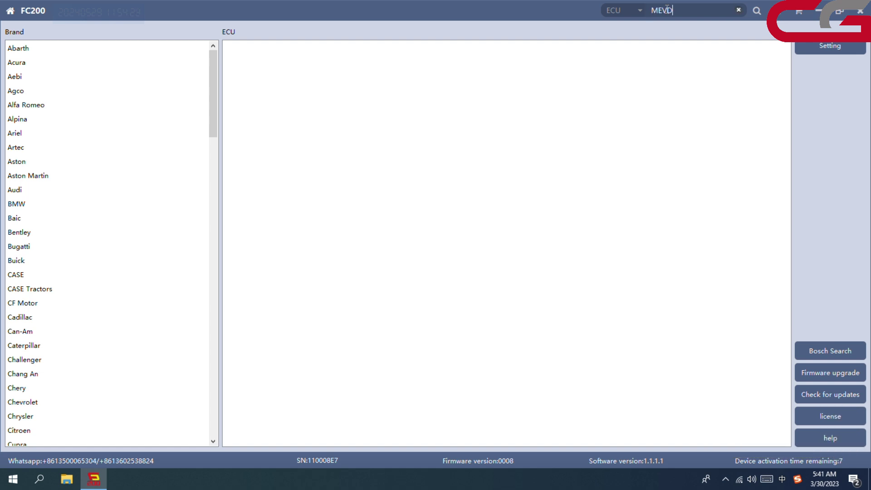
pyautogui.write('17')
pyautogui.click(756, 16)
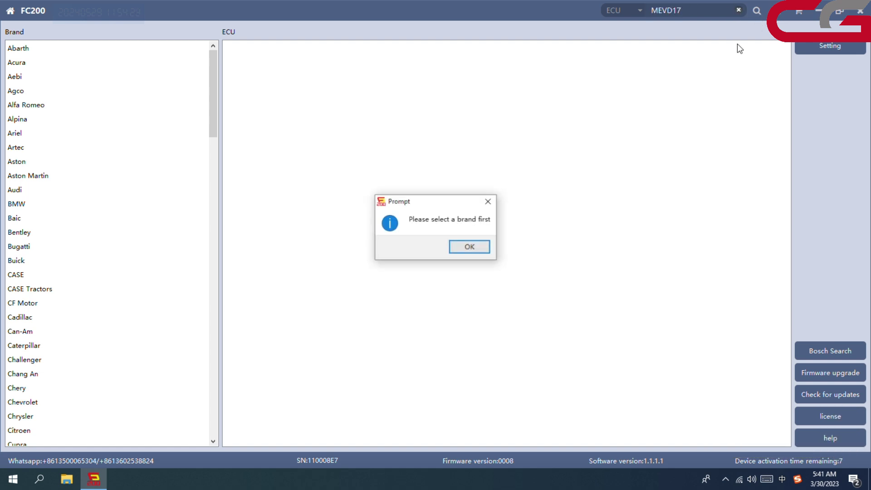
pyautogui.click(472, 248)
pyautogui.click(61, 203)
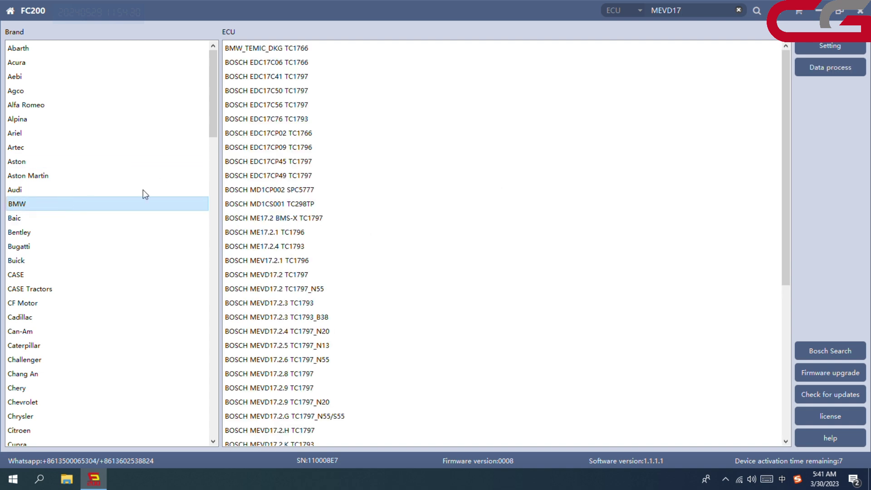
pyautogui.click(753, 10)
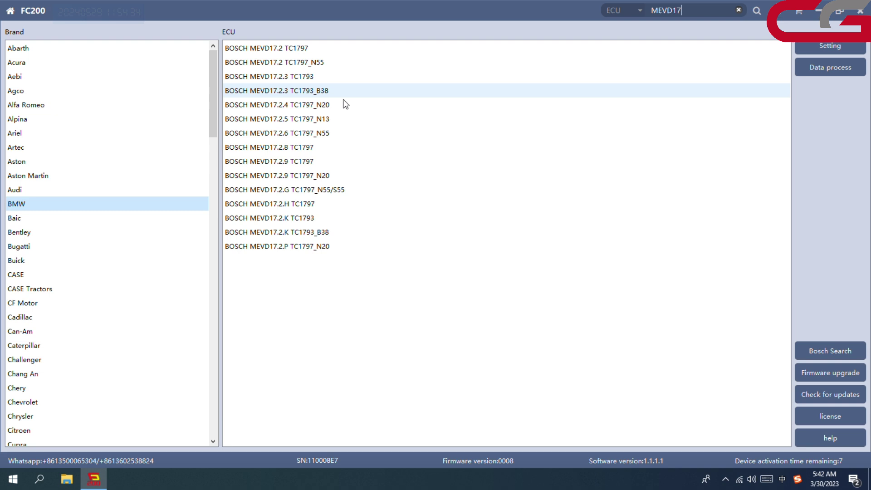
# - Switch to brand search and search for audi
pyautogui.click(640, 11)
pyautogui.click(623, 29)
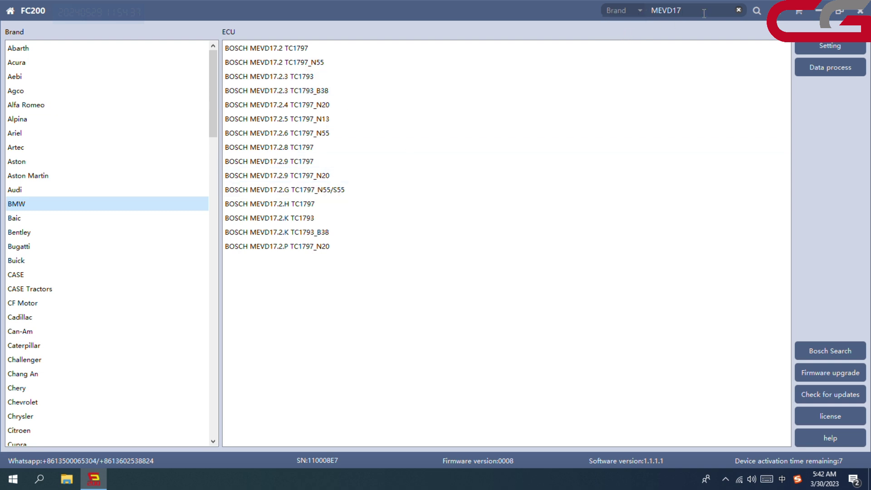
pyautogui.doubleClick(651, 14)
pyautogui.write('audi')
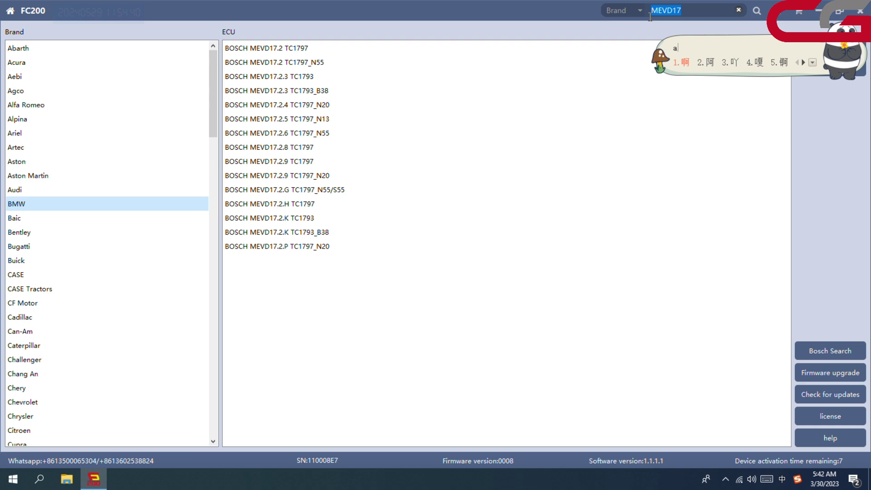
pyautogui.press('Return')
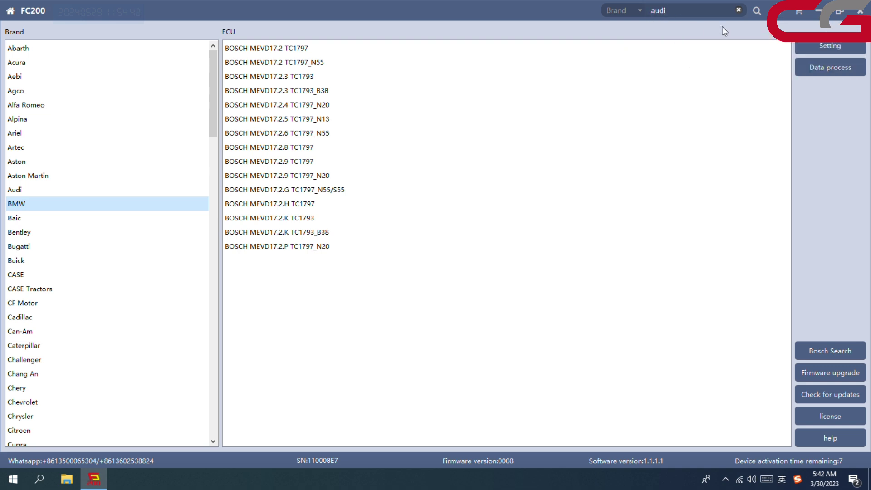
pyautogui.click(757, 10)
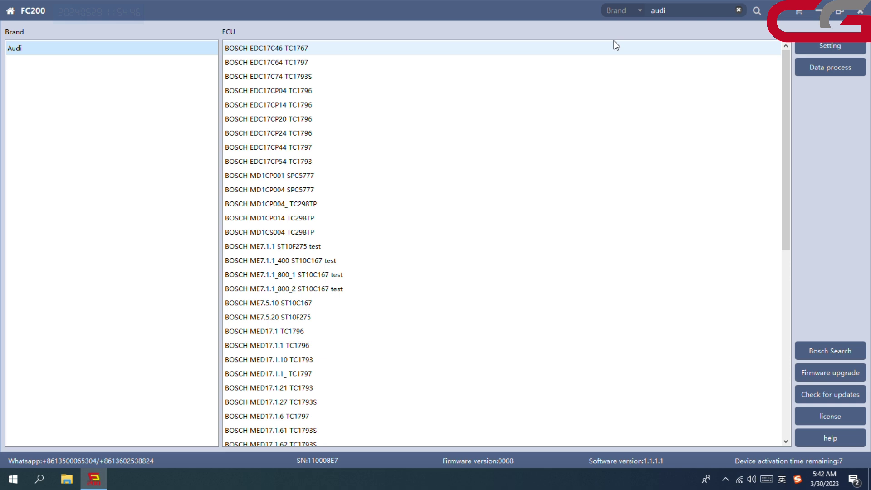
# - Set the search type to Bosch with an empty query, restoring the full brand list
pyautogui.click(640, 11)
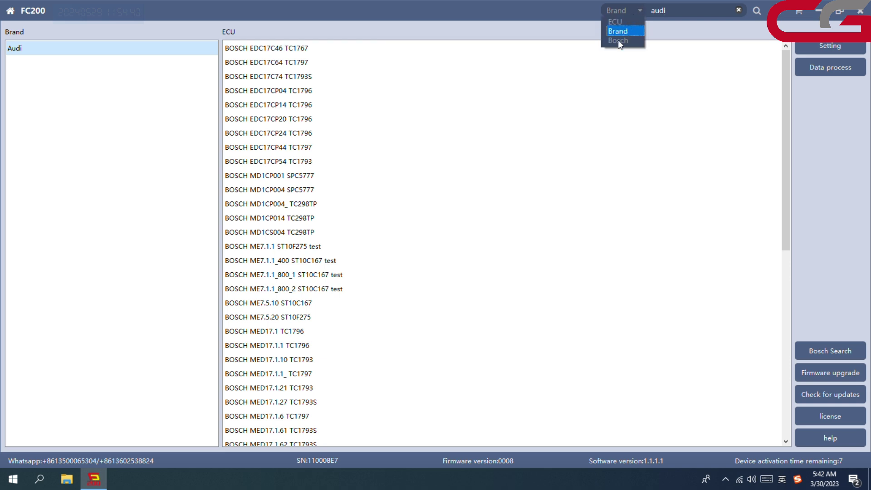
pyautogui.click(618, 41)
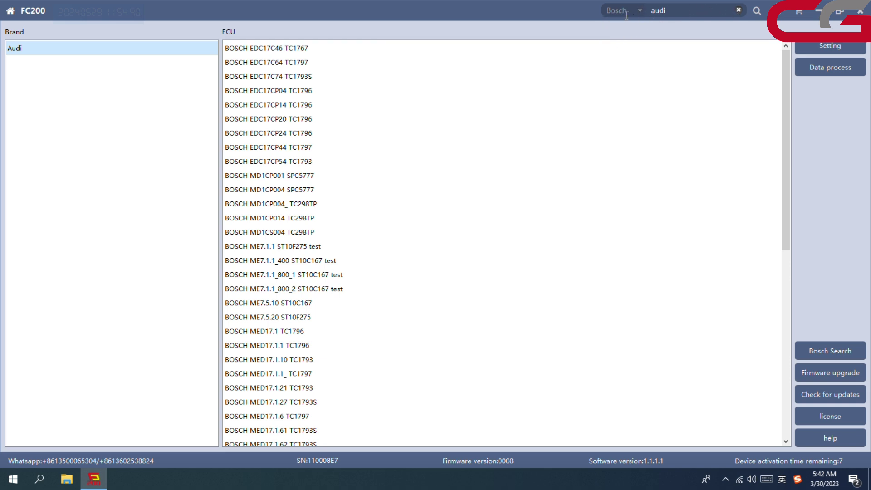
pyautogui.click(638, 13)
pyautogui.click(634, 31)
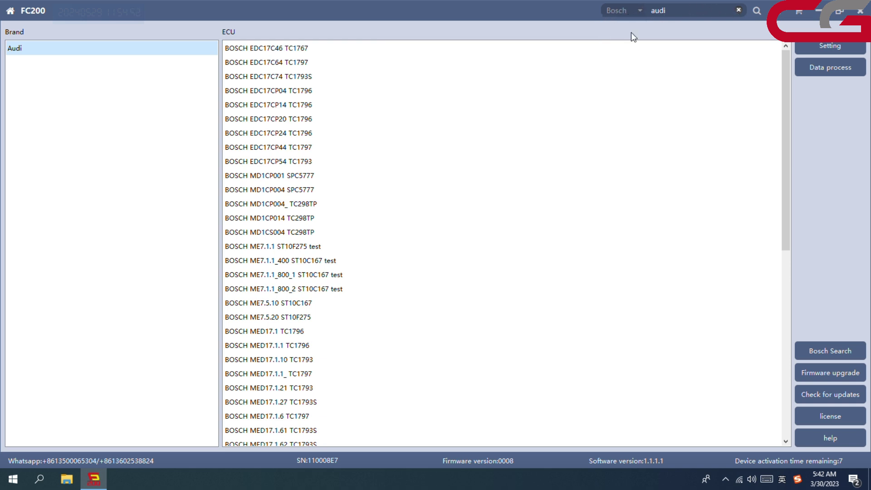
pyautogui.click(739, 10)
pyautogui.click(640, 10)
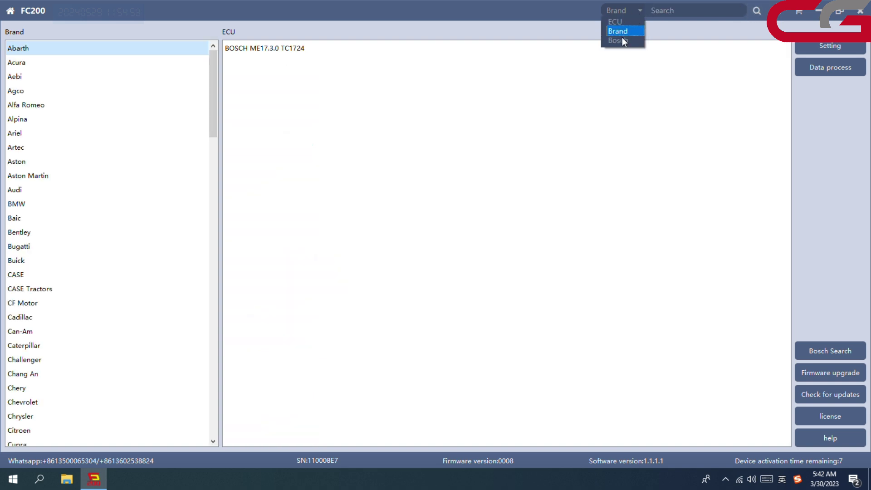
pyautogui.click(622, 37)
pyautogui.click(667, 14)
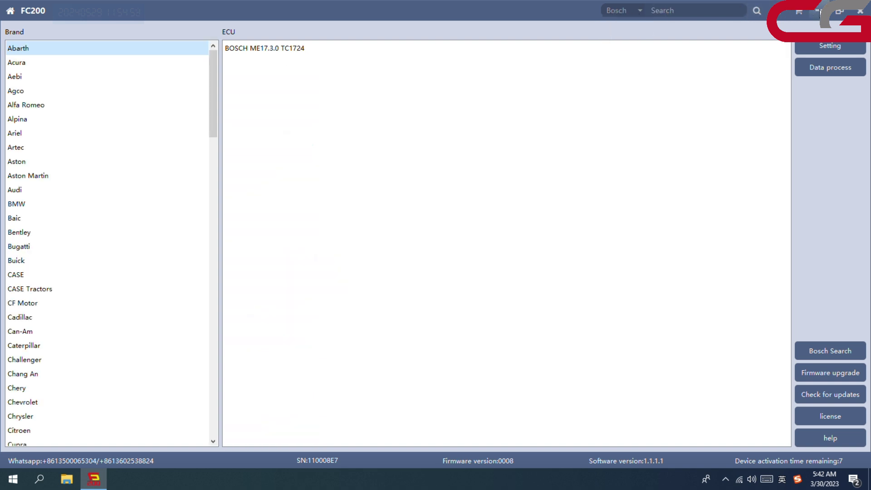
# - Open 0261S09747.jpg from the desktop and zoom onto the Bosch label reading 0 261 S09 747
pyautogui.click(820, 12)
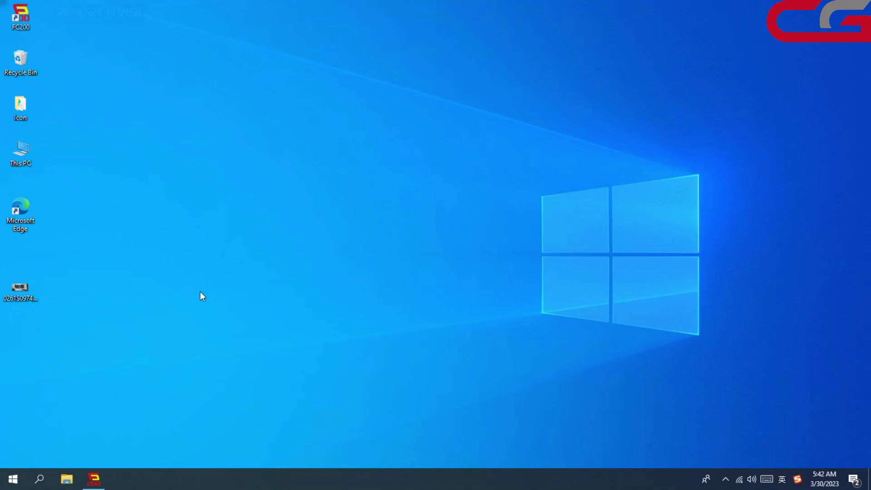
pyautogui.doubleClick(18, 287)
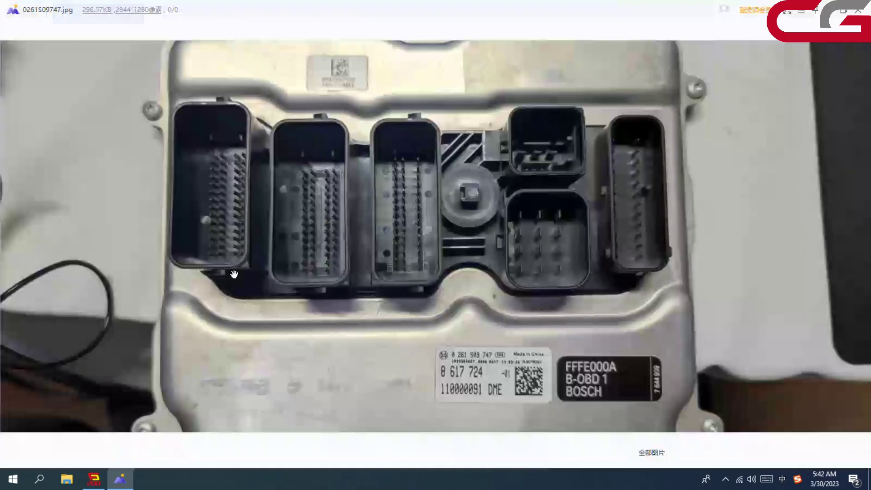
pyautogui.scroll(-3, 403, 273)
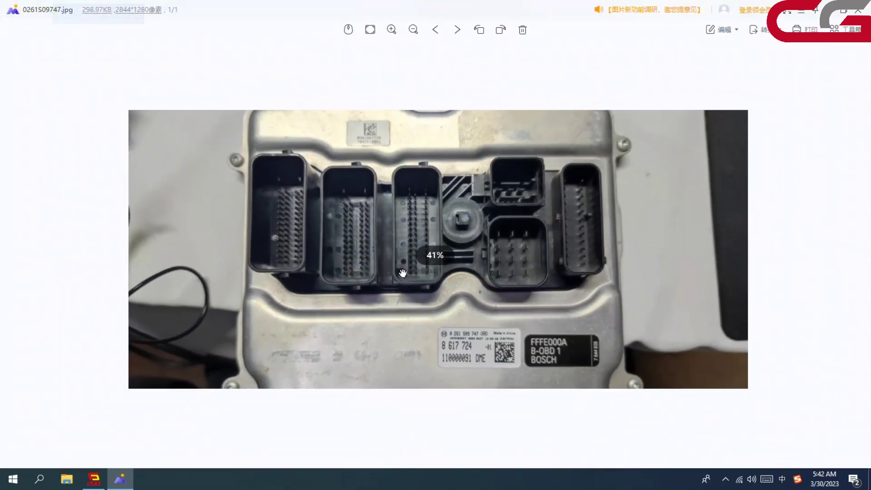
pyautogui.scroll(2, 404, 254)
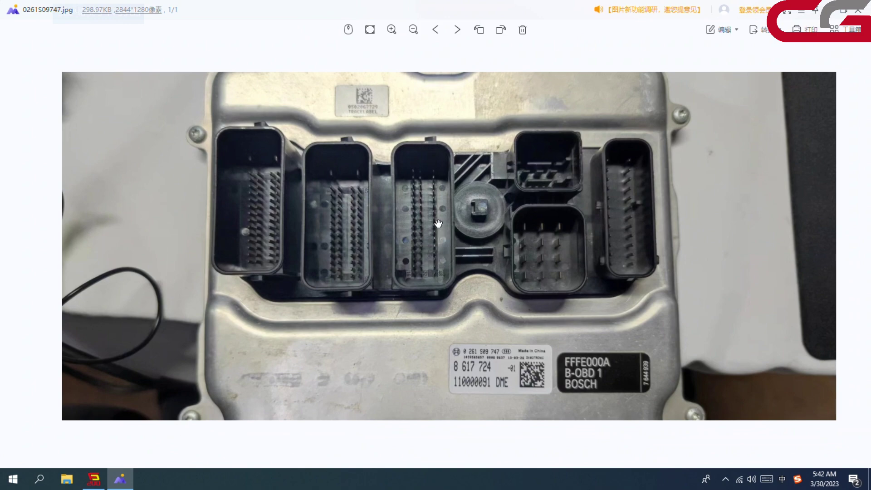
pyautogui.scroll(4, 438, 225)
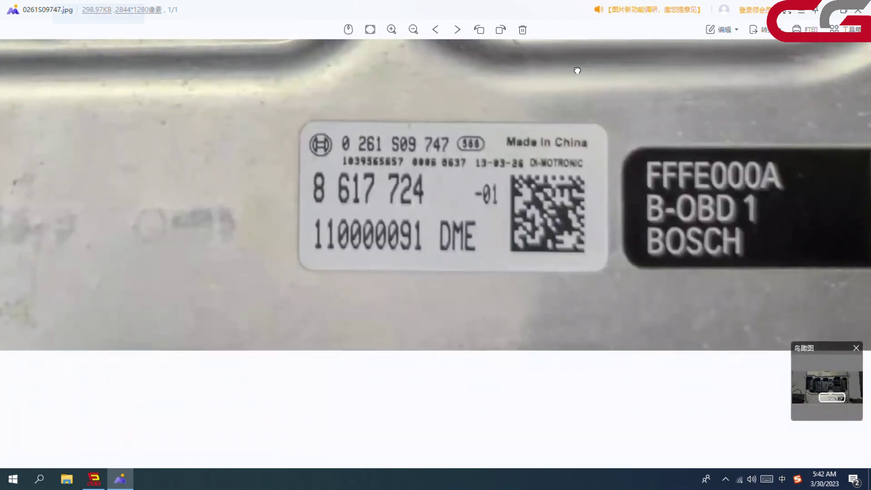
# - Search BMW ECUs for Bosch number 0261S09747, select BOSCH MEVD17.2.P TC1797_N20, then clear the search
pyautogui.click(94, 479)
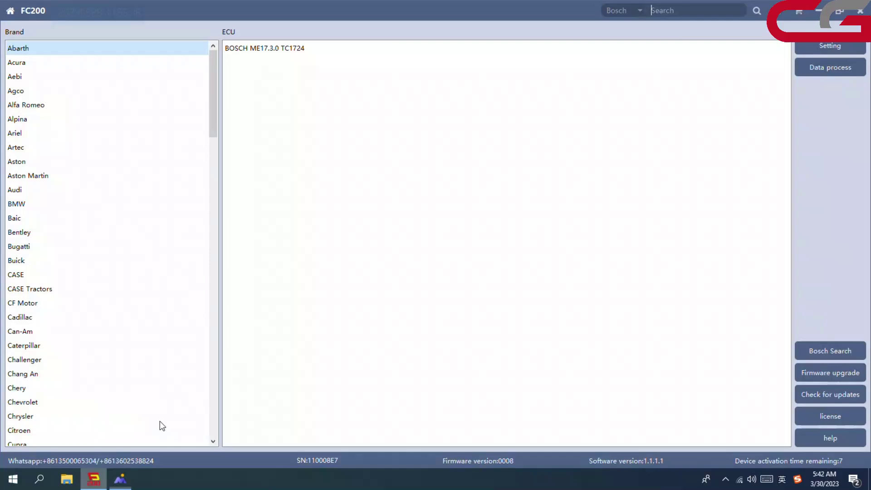
pyautogui.moveTo(496, 6); pyautogui.dragTo(443, 243)
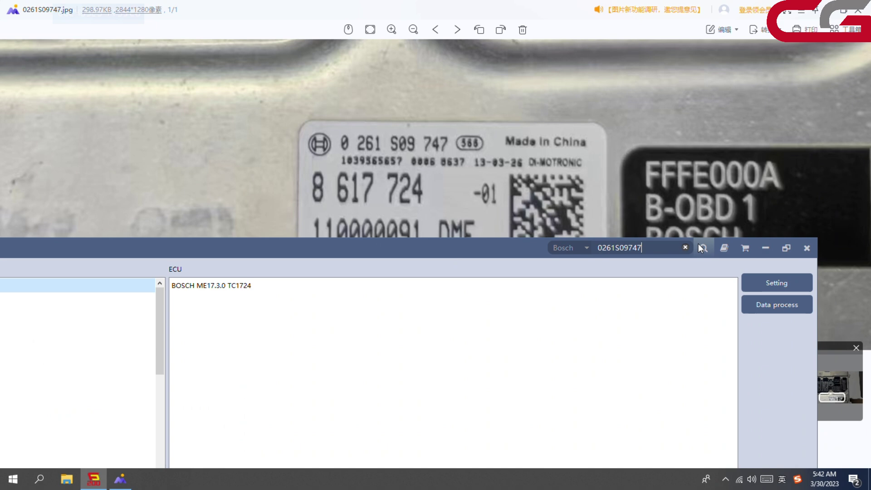
pyautogui.moveTo(501, 244)
pyautogui.mouseDown()
pyautogui.moveTo(592, 71)
pyautogui.moveTo(547, 64)
pyautogui.moveTo(560, 1)
pyautogui.moveTo(554, 10)
pyautogui.mouseUp()
pyautogui.click(751, 19)
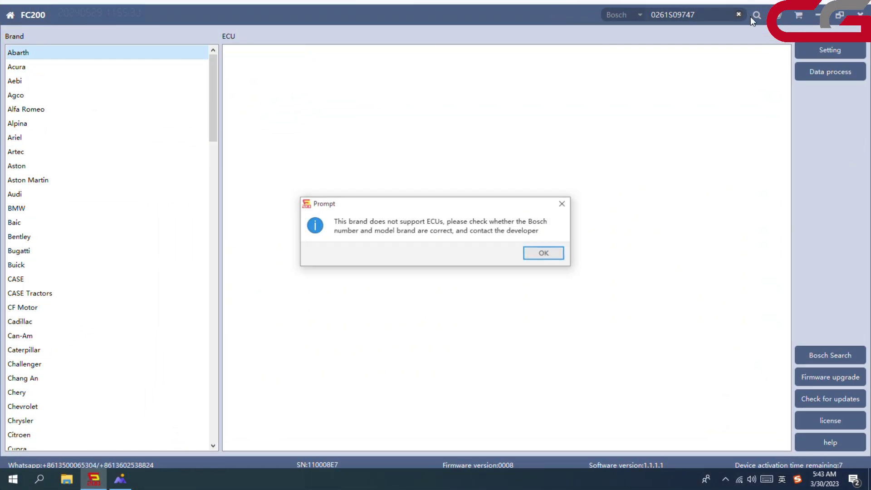
pyautogui.click(544, 252)
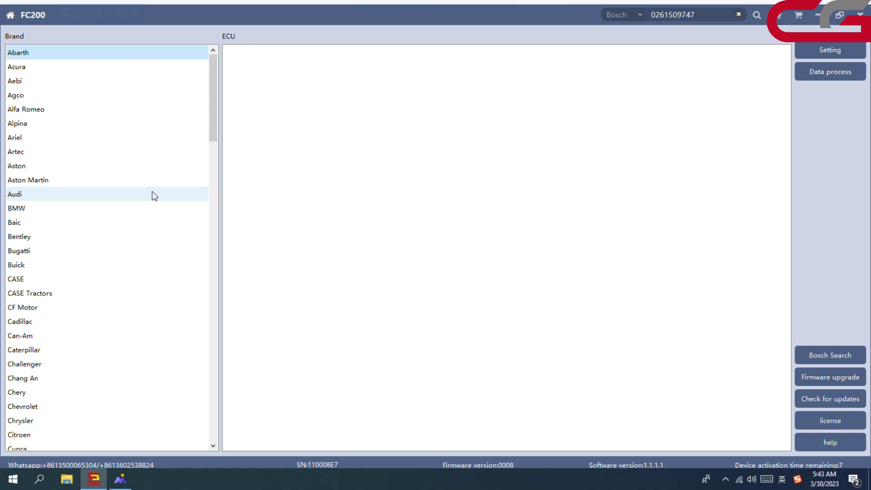
pyautogui.click(45, 211)
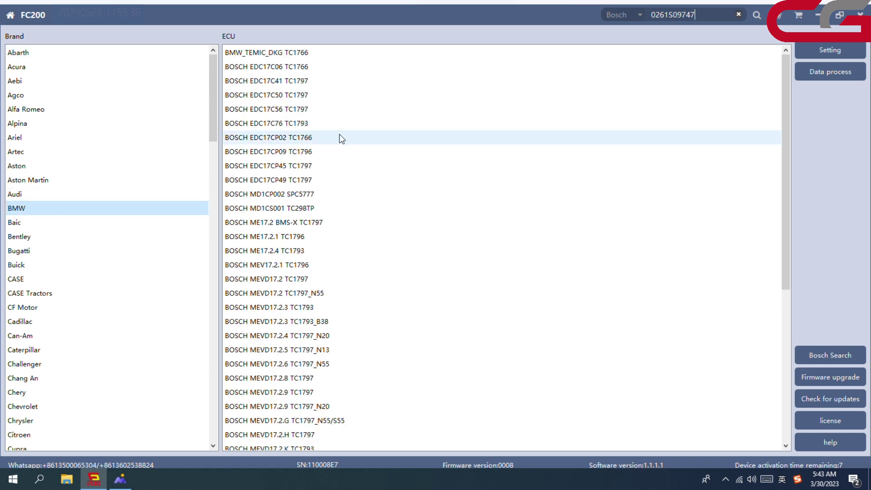
pyautogui.click(755, 11)
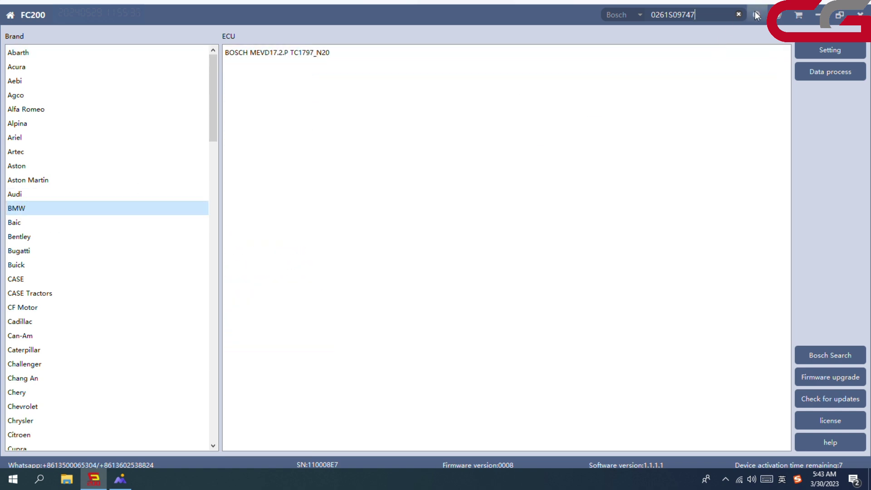
pyautogui.click(294, 53)
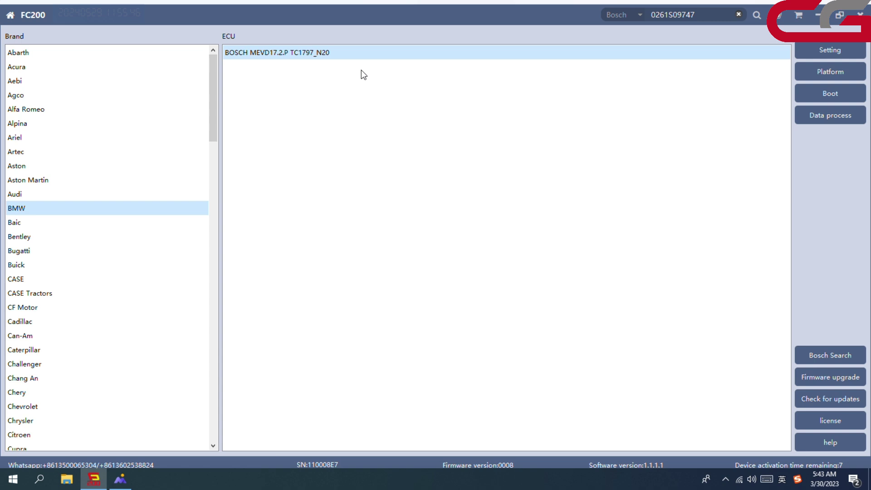
pyautogui.click(739, 15)
# - Look up Bosch number 0261S09747 on carprolife.cn, get ECU type MEVD 17.2.P, then close the page
pyautogui.click(834, 356)
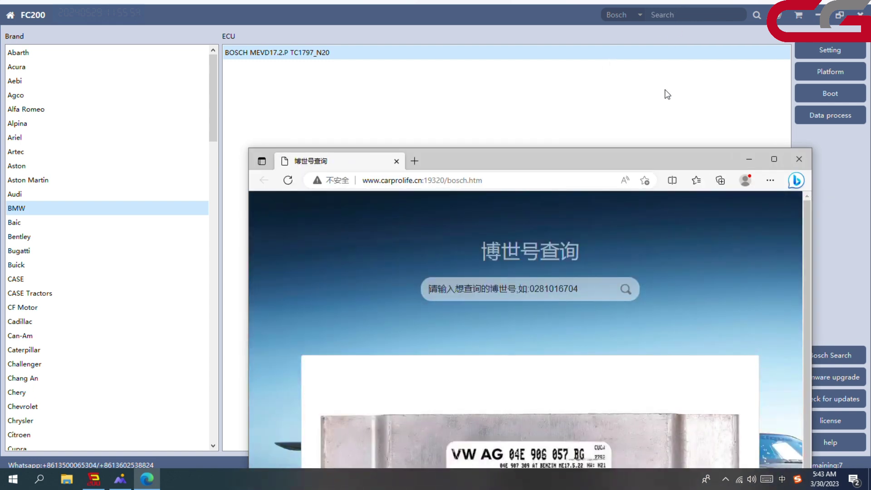
pyautogui.moveTo(564, 163); pyautogui.dragTo(499, 115)
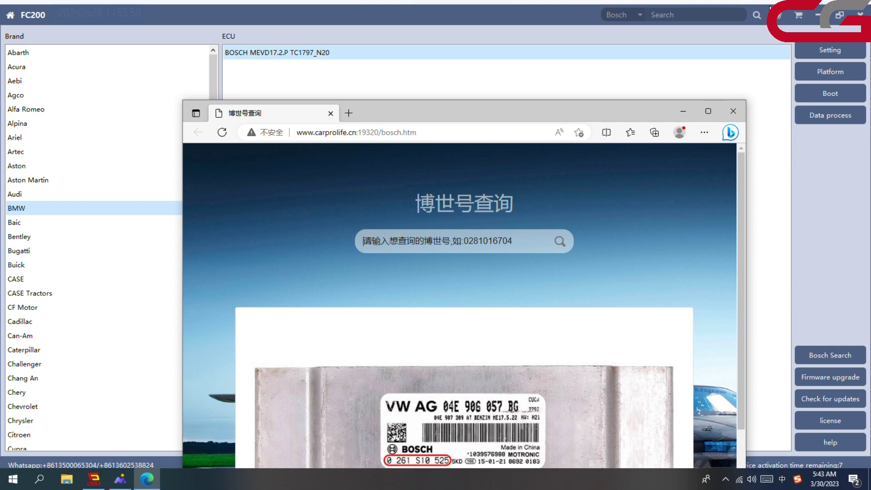
pyautogui.click(818, 15)
pyautogui.moveTo(486, 117)
pyautogui.mouseDown()
pyautogui.moveTo(489, 238)
pyautogui.moveTo(505, 279)
pyautogui.moveTo(375, 240)
pyautogui.moveTo(392, 247)
pyautogui.moveTo(445, 190)
pyautogui.mouseUp()
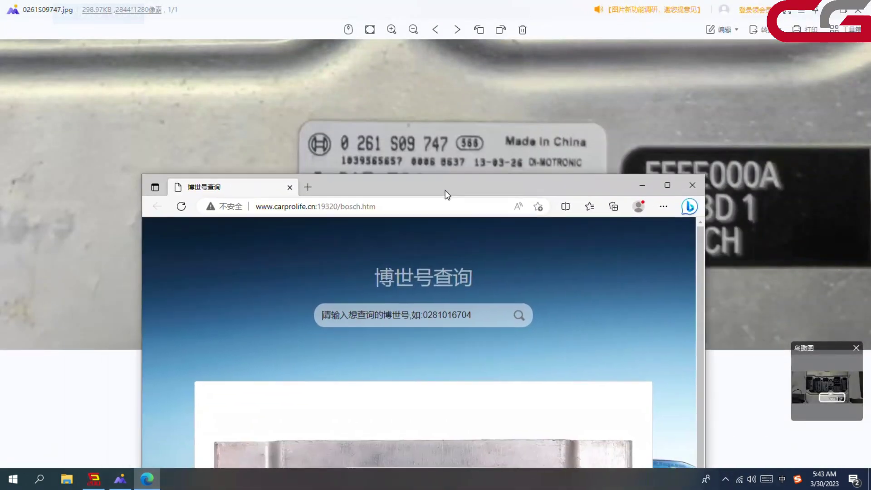
pyautogui.click(402, 315)
pyautogui.write('0261')
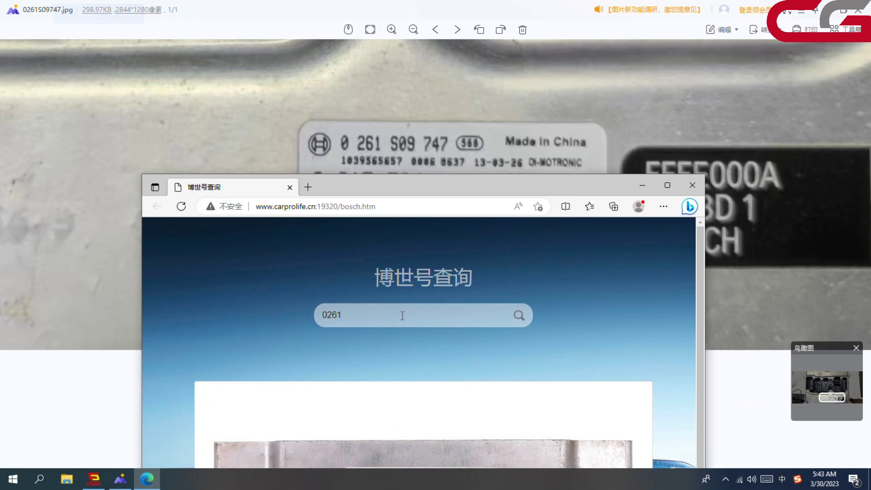
pyautogui.write('S09747')
pyautogui.click(518, 318)
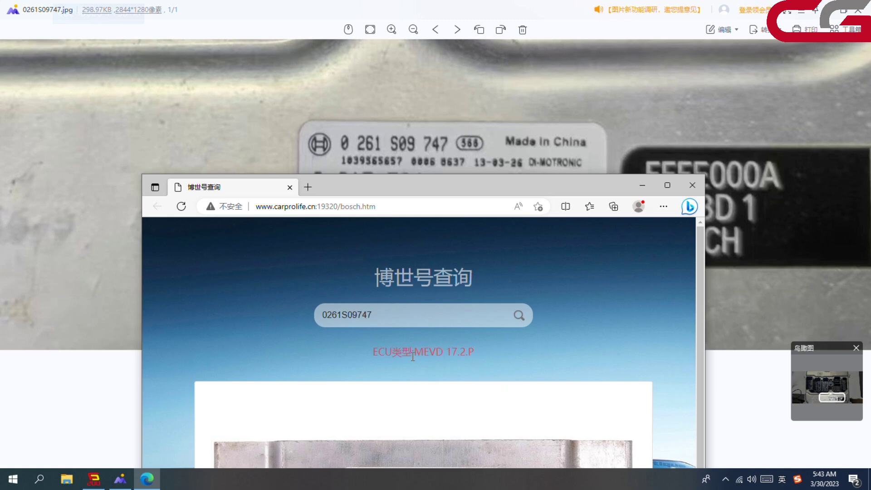
pyautogui.moveTo(420, 352); pyautogui.dragTo(479, 349)
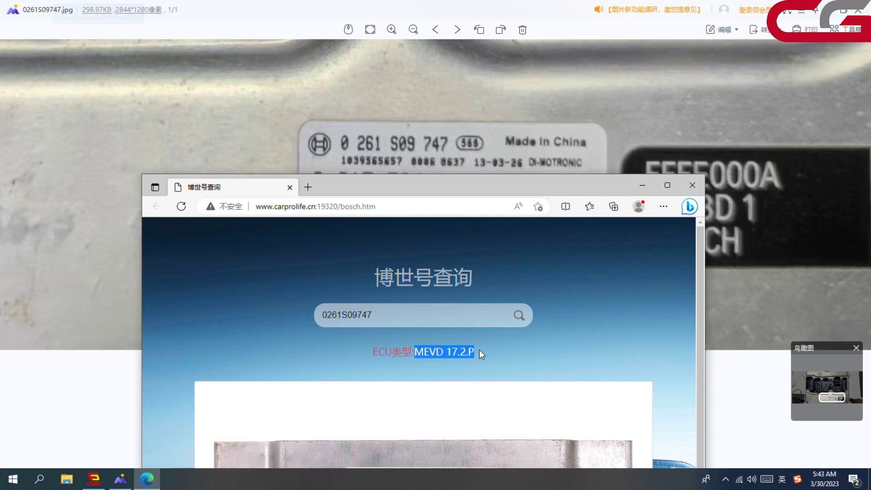
pyautogui.click(642, 185)
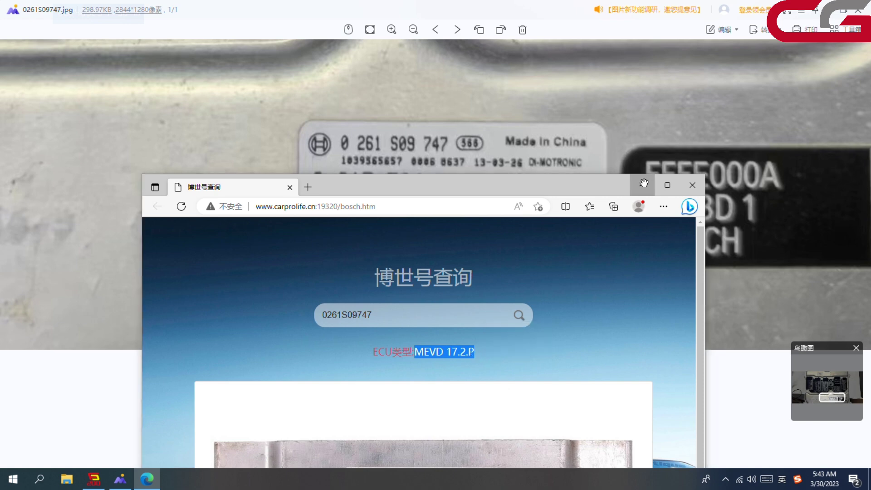
pyautogui.click(146, 480)
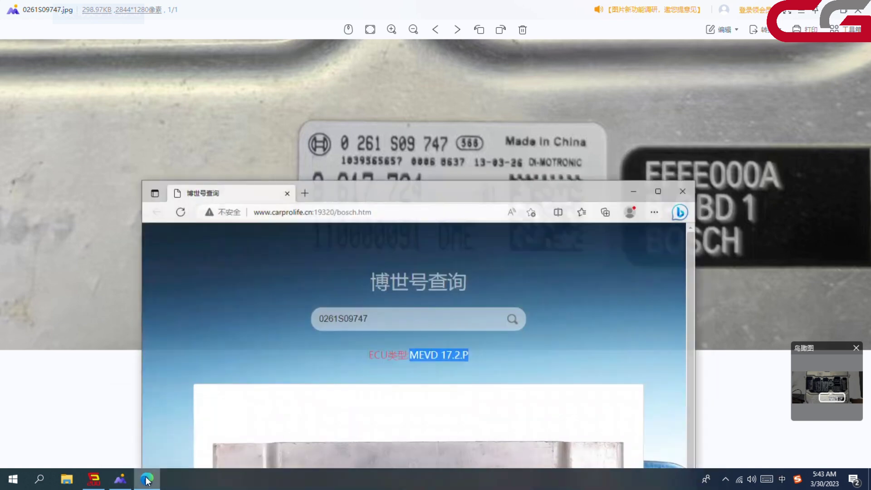
pyautogui.click(701, 178)
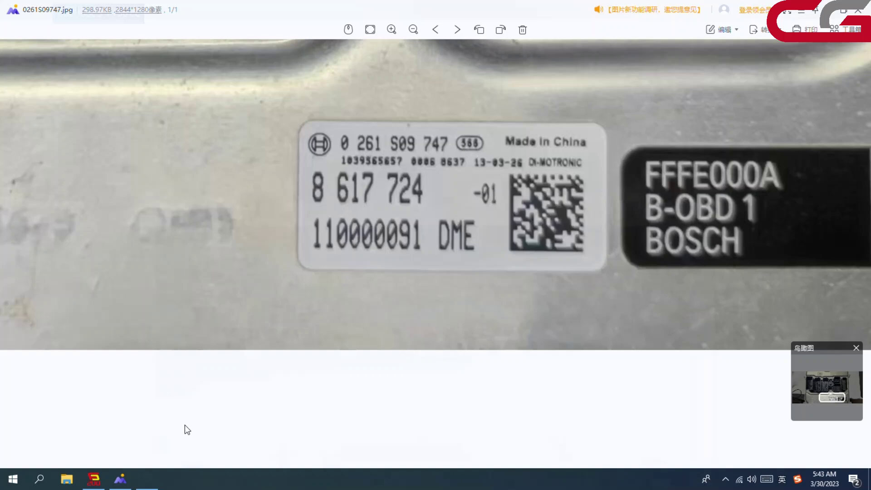
pyautogui.click(93, 478)
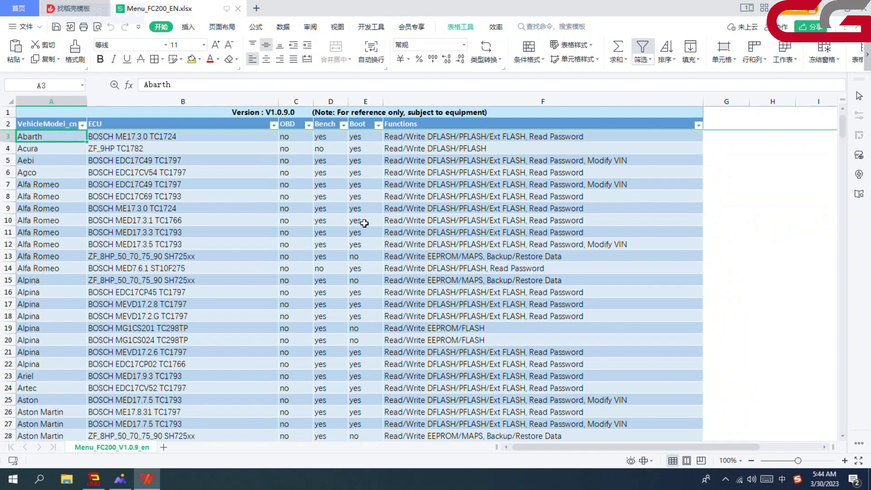
# - Check the version note in A1 and scroll down to the Audi rows
pyautogui.click(272, 114)
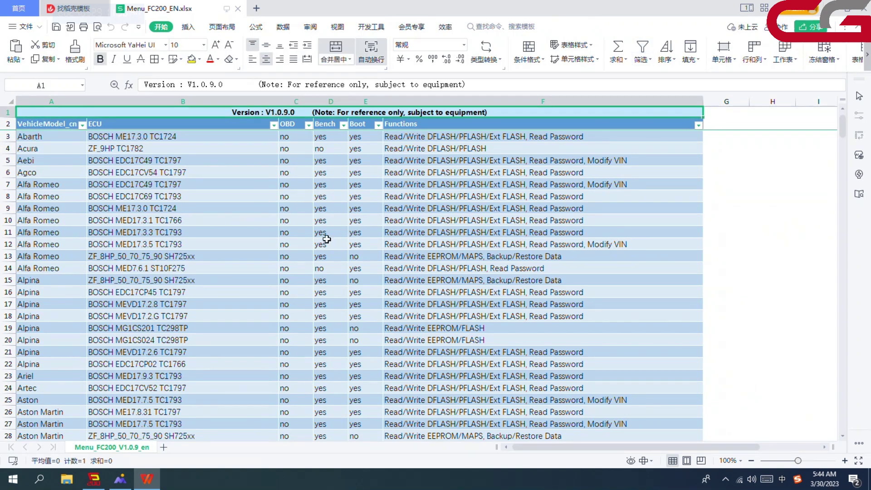
pyautogui.click(55, 196)
pyautogui.scroll(-10, 64, 234)
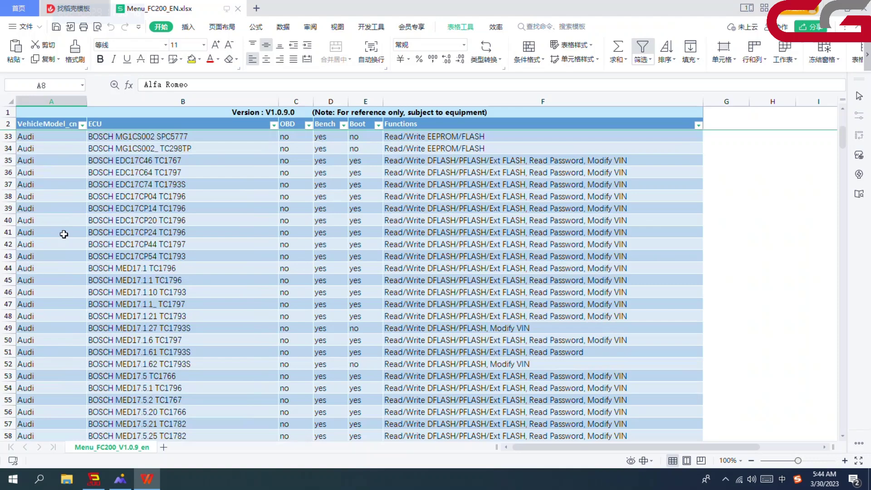
pyautogui.scroll(-6, 63, 234)
pyautogui.scroll(4, 65, 229)
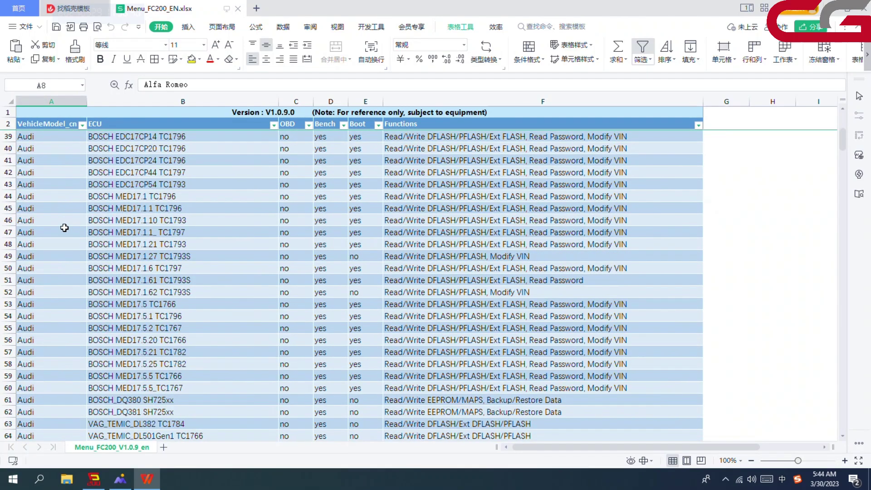
pyautogui.click(64, 228)
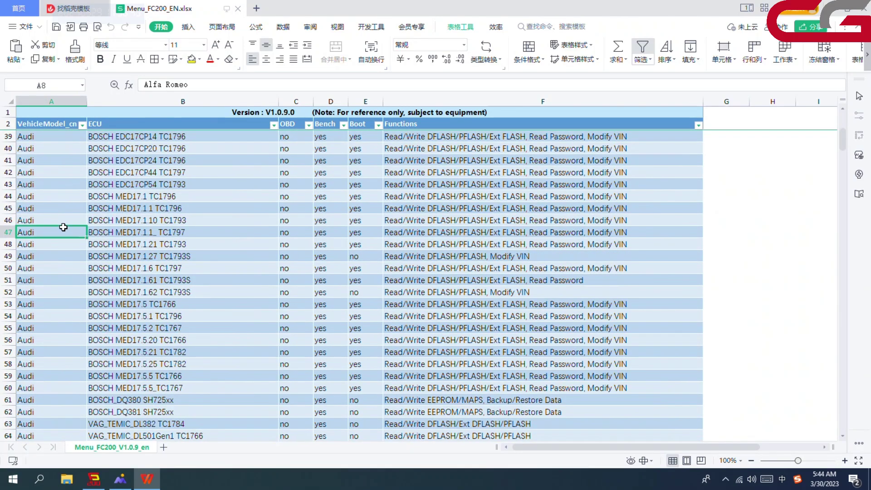
# - Inspect row 45's ECU name, OBD, Bench, Boot and function support, then bring up the OBD filter
pyautogui.click(223, 205)
pyautogui.click(294, 217)
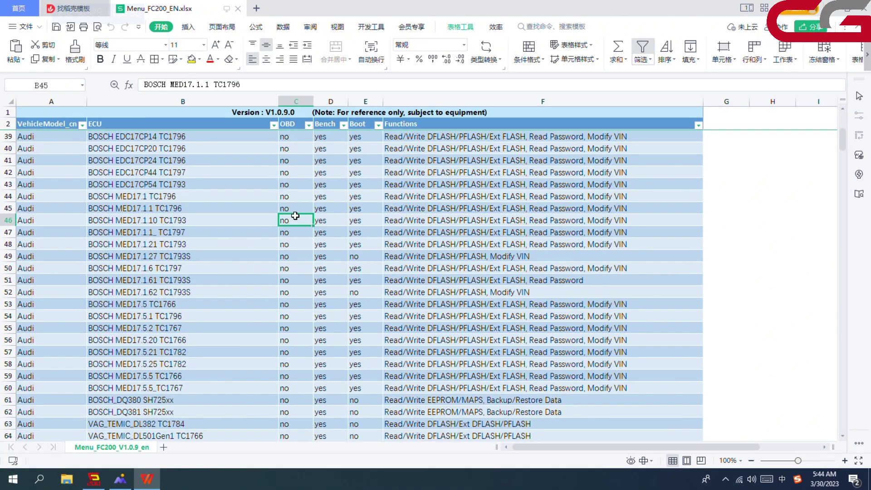
pyautogui.click(319, 207)
pyautogui.click(357, 207)
pyautogui.click(421, 204)
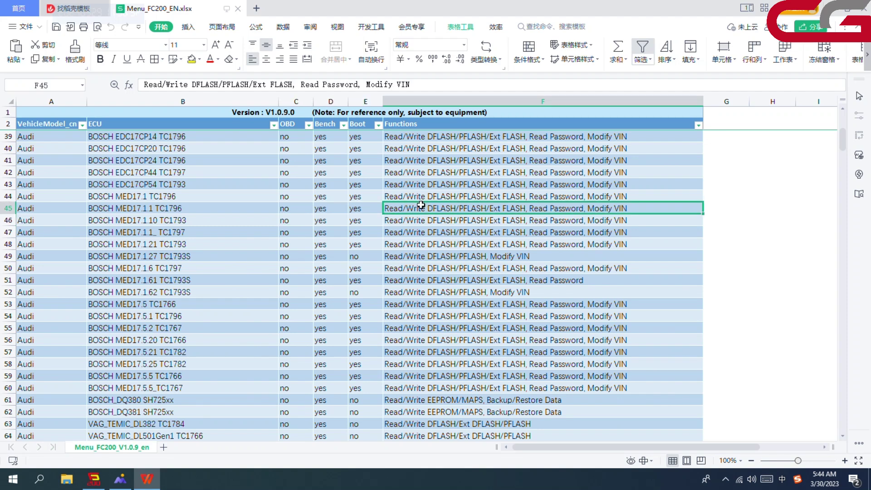
pyautogui.click(310, 126)
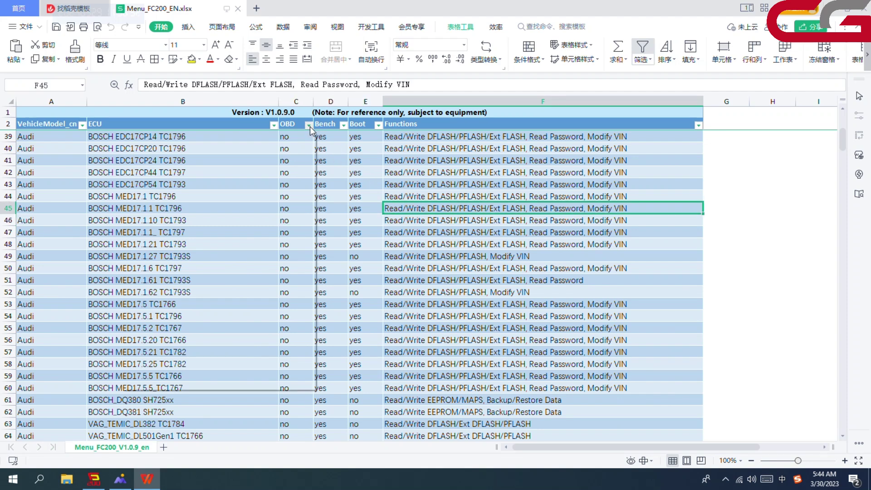
# - Filter the OBD column to show only 'yes' rows
pyautogui.click(148, 205)
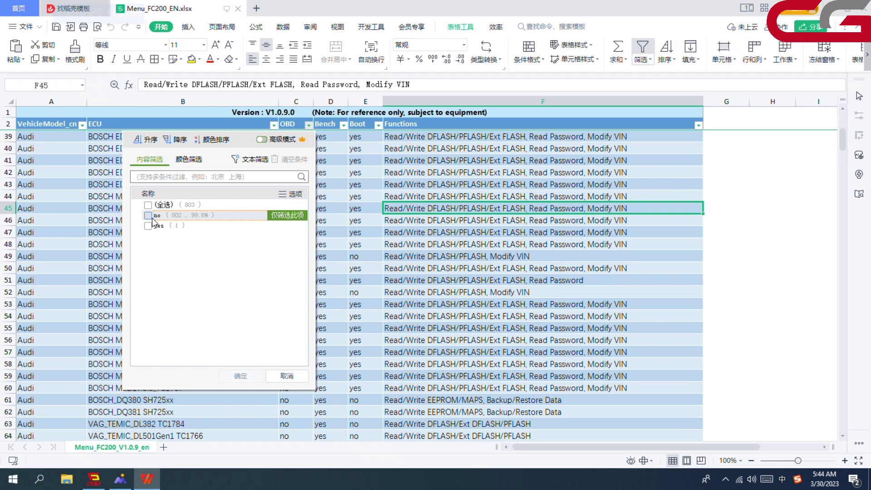
pyautogui.click(149, 225)
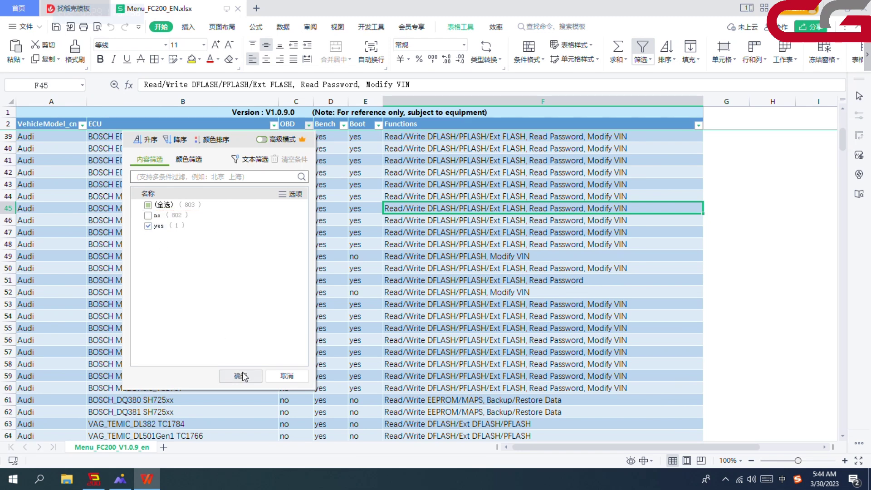
pyautogui.click(241, 377)
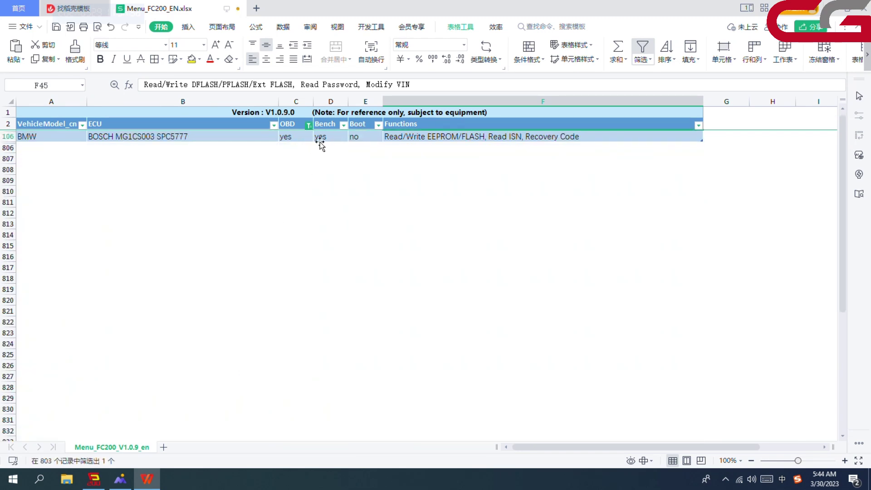
# - Restore all OBD values and close the workbook without saving
pyautogui.click(309, 126)
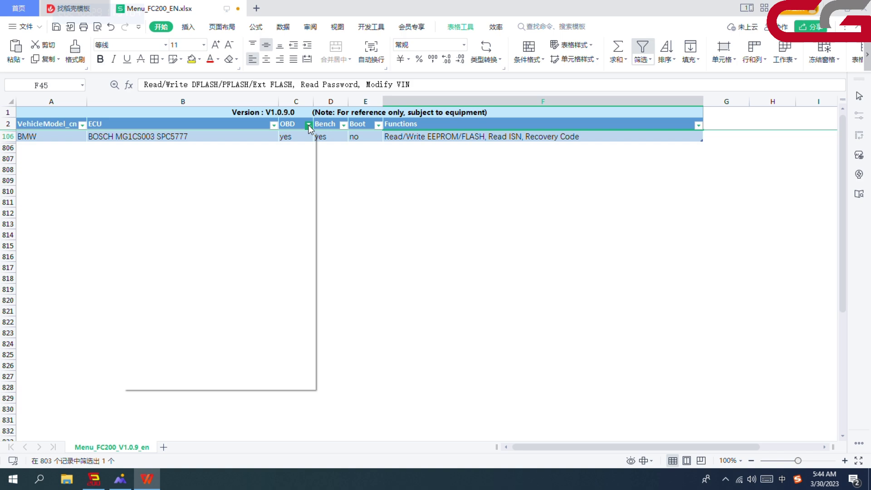
pyautogui.click(163, 205)
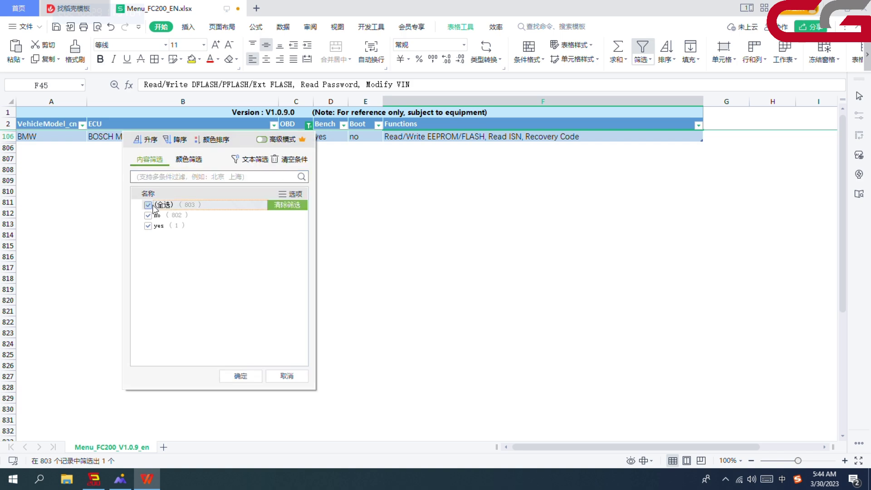
pyautogui.click(241, 376)
pyautogui.click(863, 8)
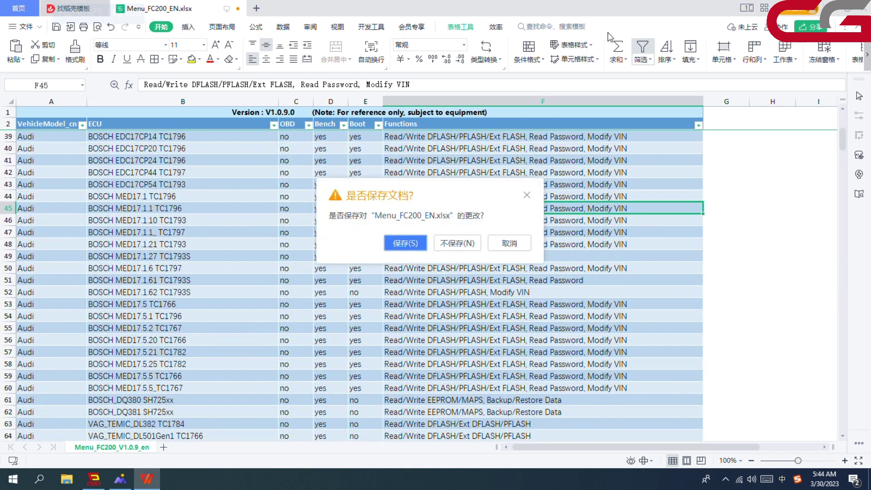
pyautogui.click(477, 244)
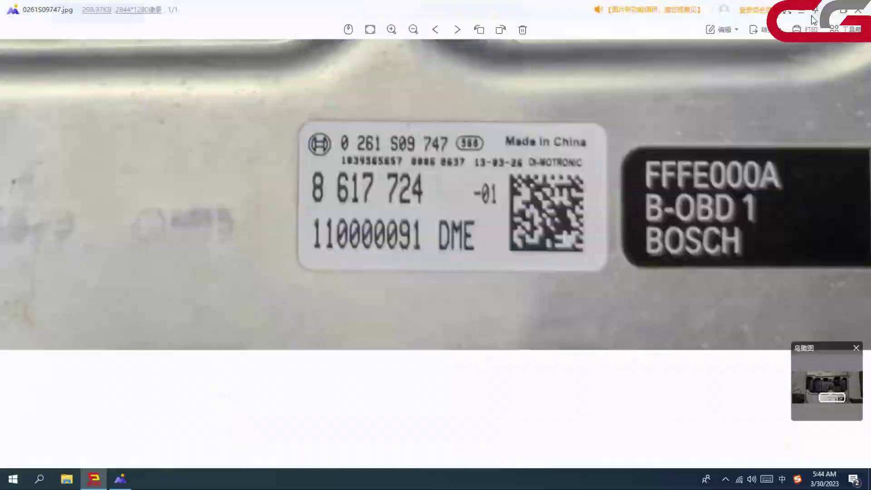
# - Close the ECU label photo and open the FC200 shortcut's file location
pyautogui.click(857, 11)
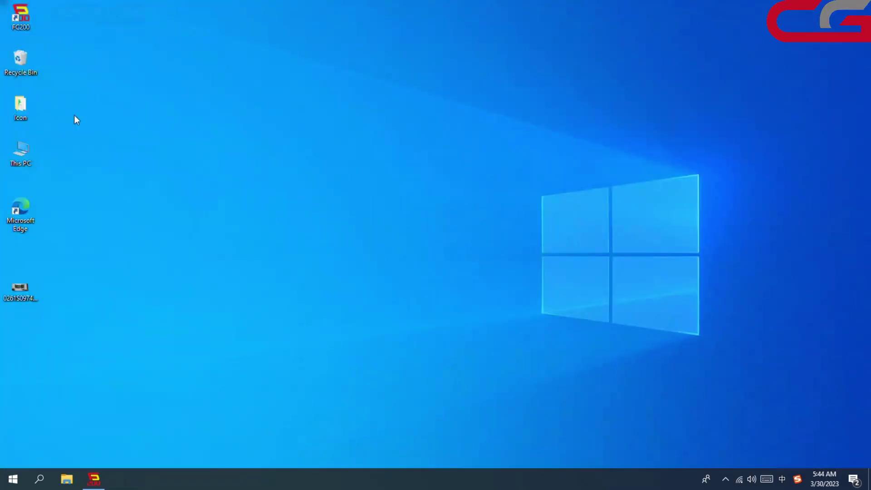
pyautogui.rightClick(21, 16)
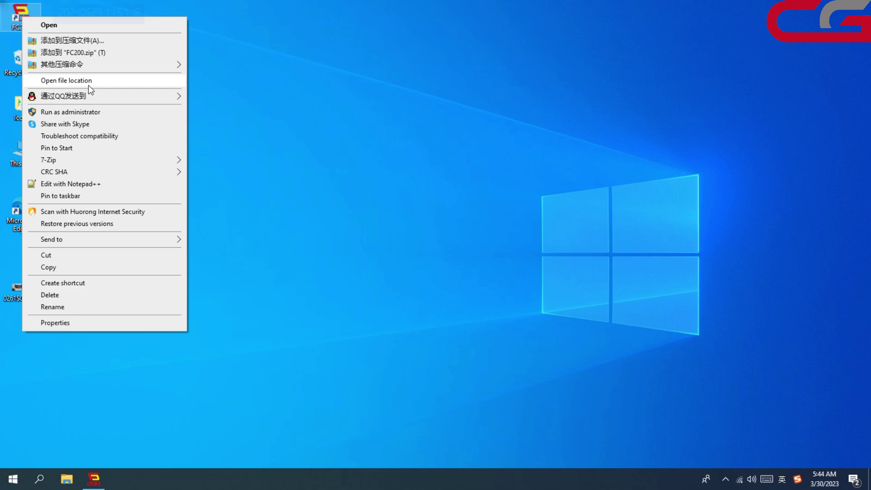
pyautogui.click(89, 84)
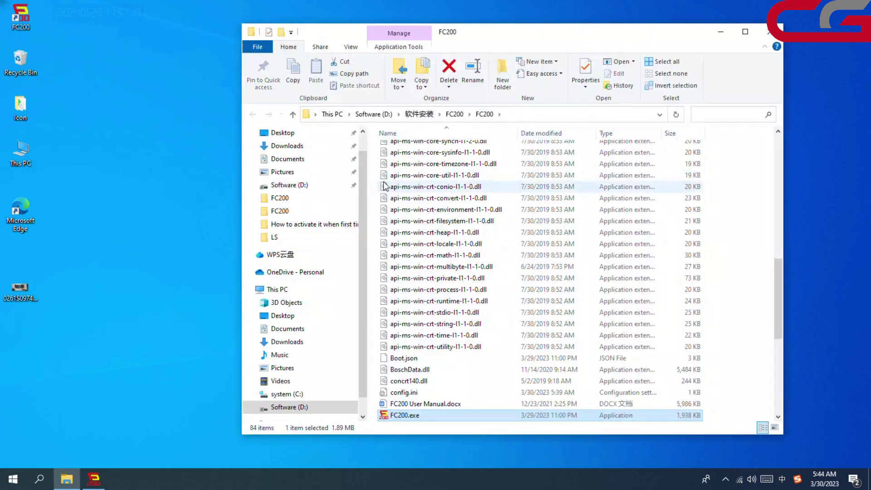
pyautogui.scroll(-2, 443, 360)
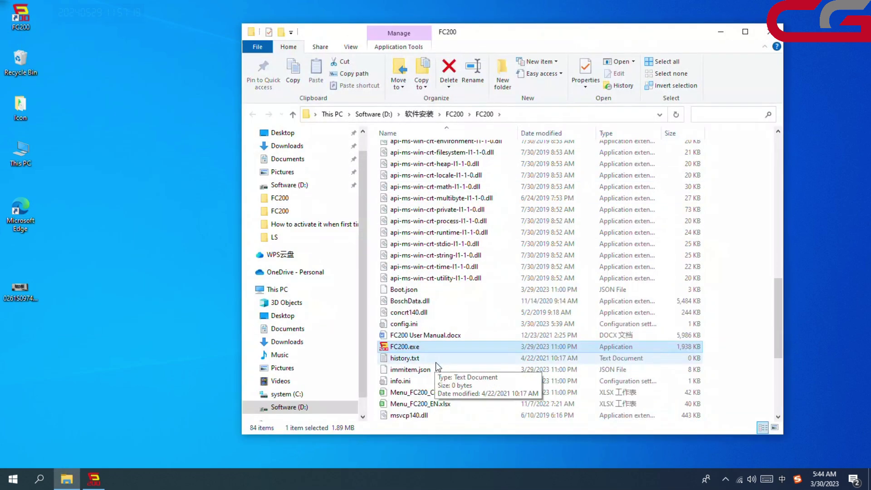
# - Open and skim Menu_FC200_EN.xlsx, close it, then scroll through the FC200 folder's files
pyautogui.click(410, 405)
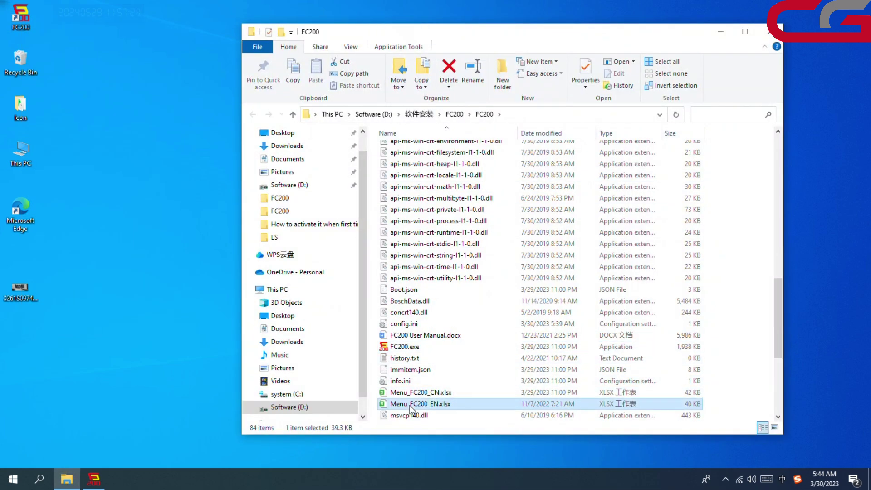
pyautogui.doubleClick(477, 405)
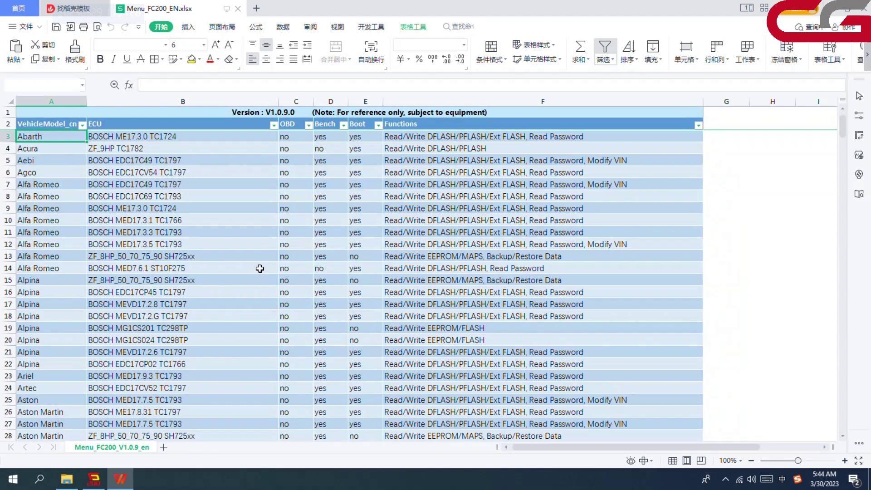
pyautogui.scroll(-16, 259, 268)
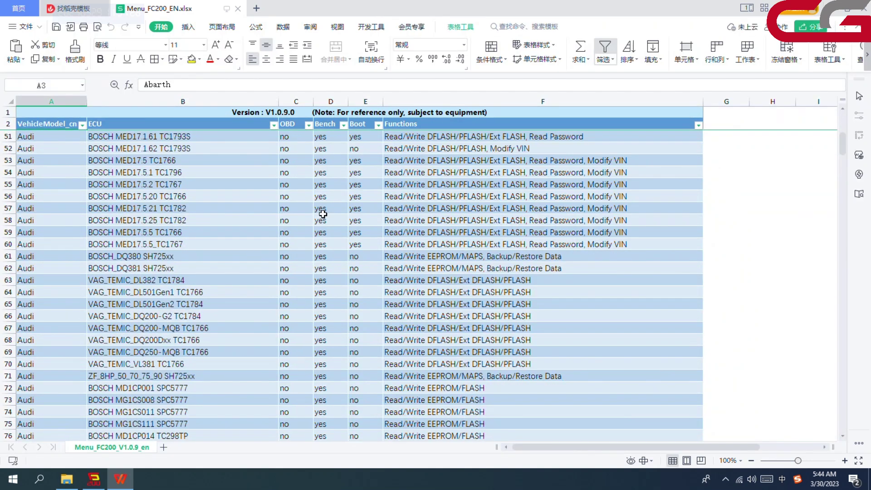
pyautogui.click(867, 5)
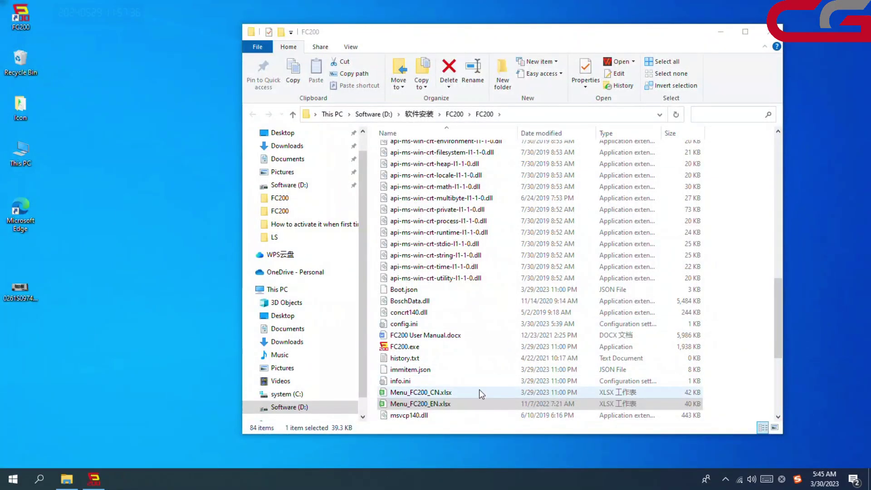
pyautogui.click(466, 402)
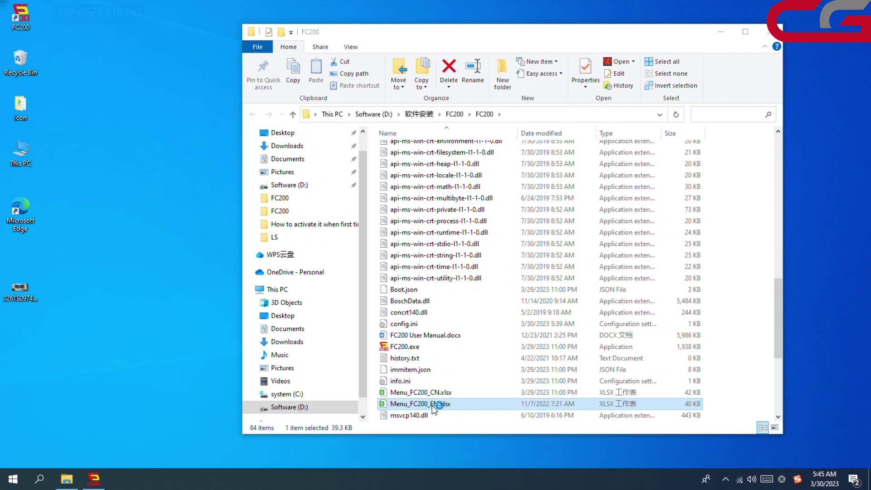
pyautogui.scroll(-1, 432, 406)
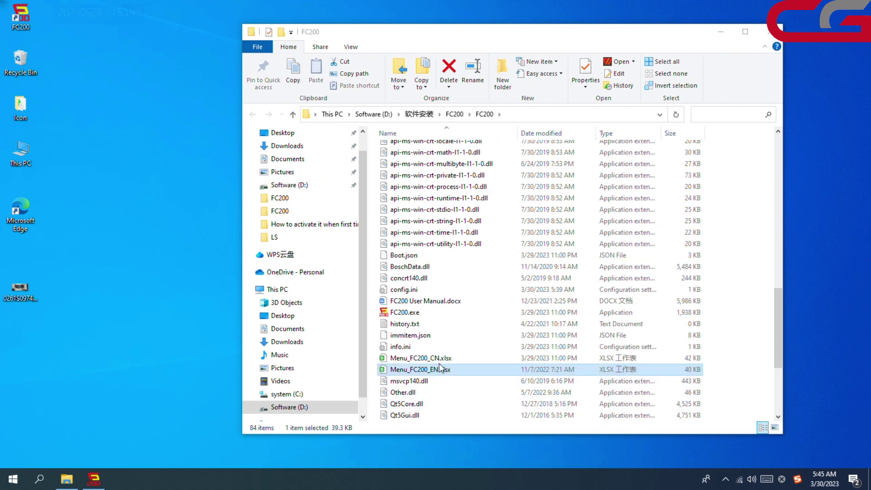
pyautogui.scroll(-2, 441, 363)
pyautogui.scroll(4, 441, 359)
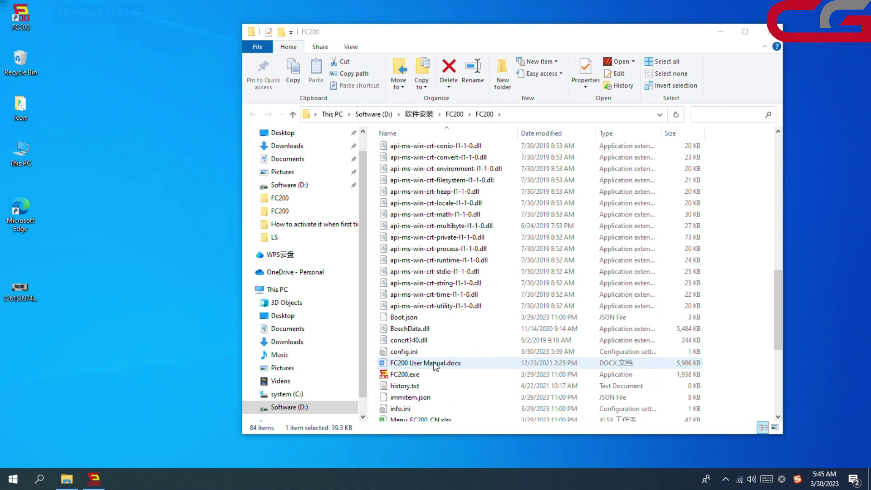
pyautogui.click(443, 365)
pyautogui.doubleClick(456, 364)
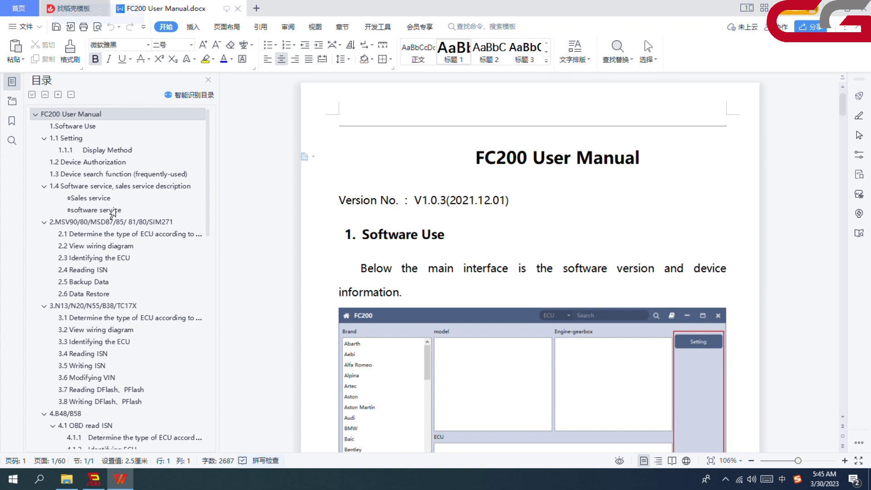
pyautogui.click(113, 224)
pyautogui.scroll(-15, 112, 228)
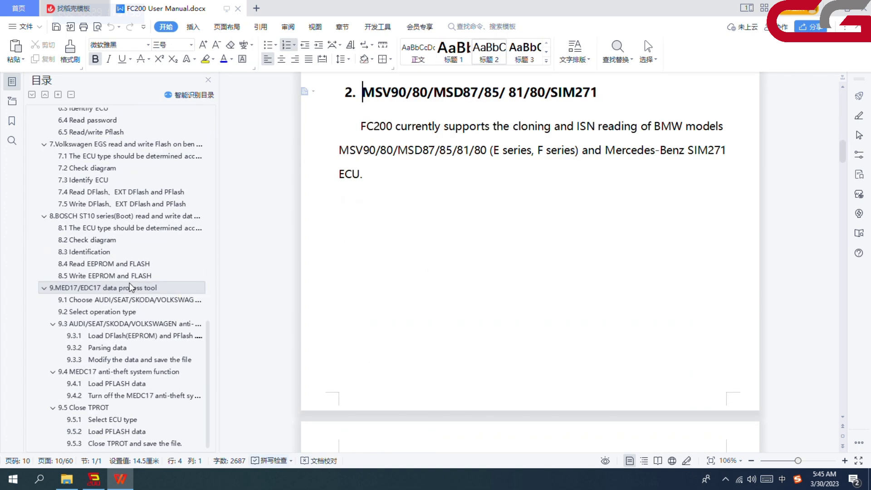
pyautogui.scroll(15, 129, 283)
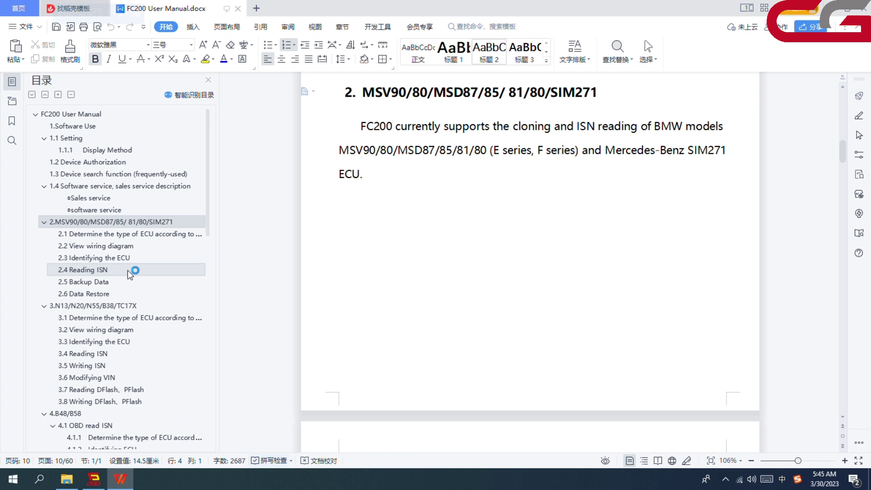
pyautogui.click(860, 8)
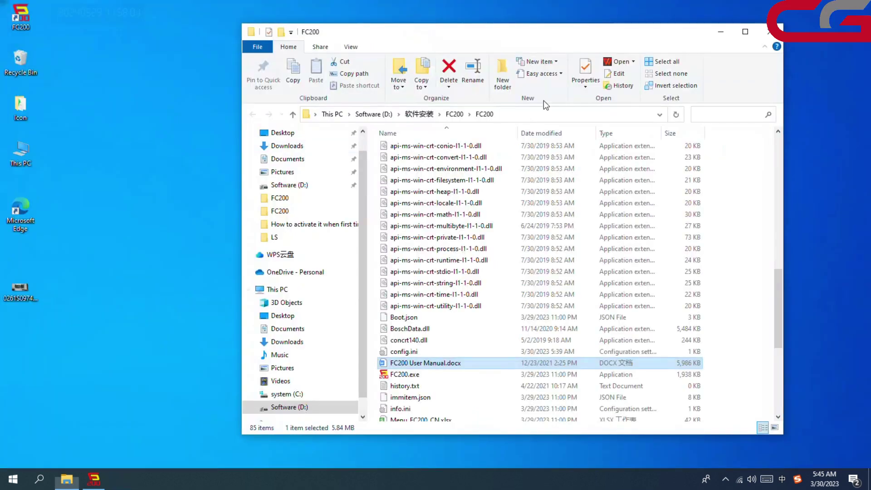
# - Close the FC200 folder, then restore FC200 and make it fill the screen
pyautogui.click(770, 32)
pyautogui.click(93, 479)
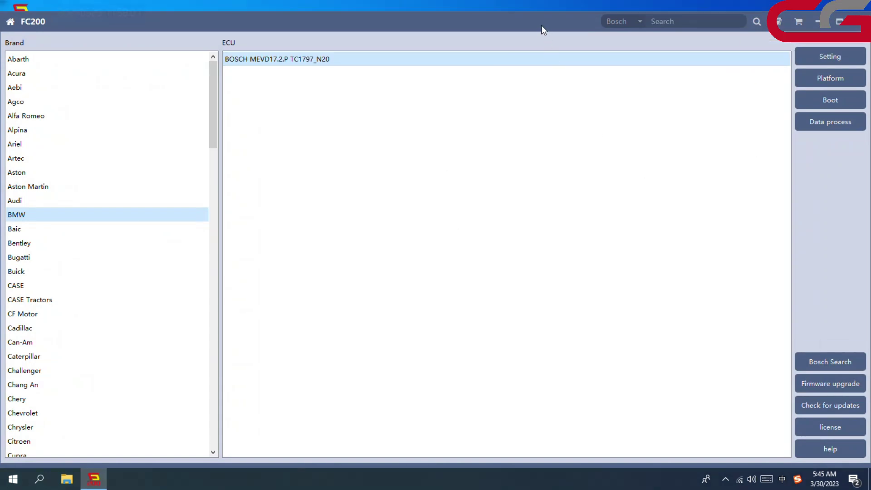
pyautogui.moveTo(542, 18); pyautogui.dragTo(448, 3)
pyautogui.moveTo(772, 450)
pyautogui.mouseDown()
pyautogui.moveTo(556, 363)
pyautogui.moveTo(410, 291)
pyautogui.moveTo(769, 397)
pyautogui.moveTo(860, 437)
pyautogui.mouseUp()
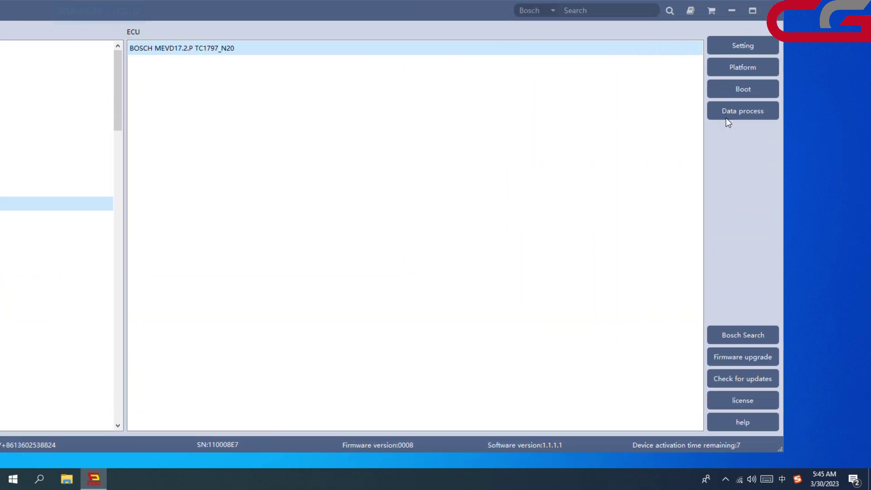
pyautogui.click(752, 10)
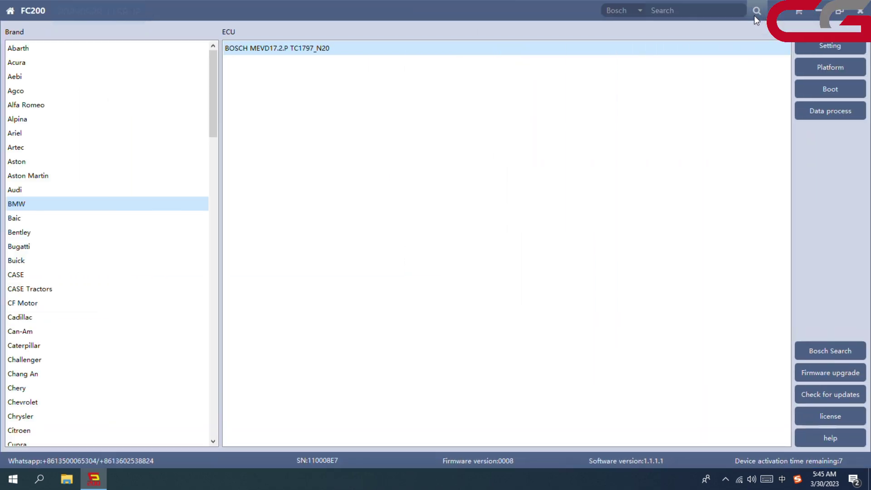
# - In Setting, keep the language English and enable wiring-diagram thumbnails in the output window
pyautogui.click(829, 44)
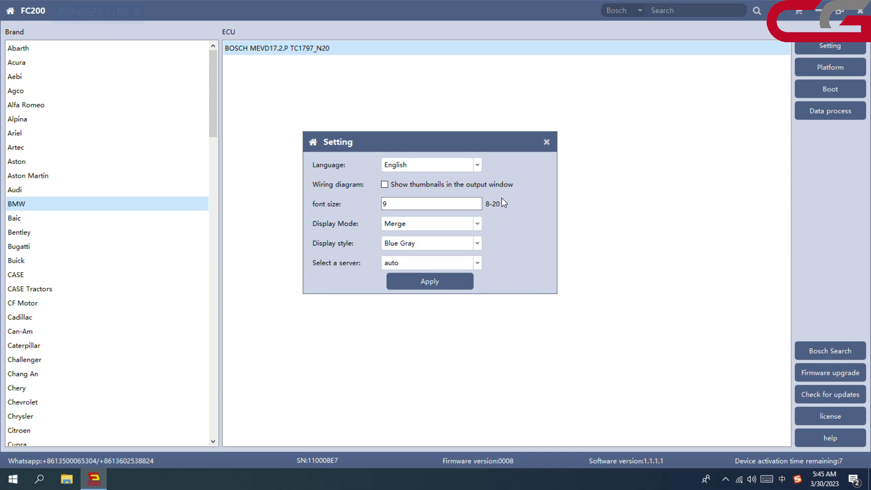
pyautogui.click(478, 164)
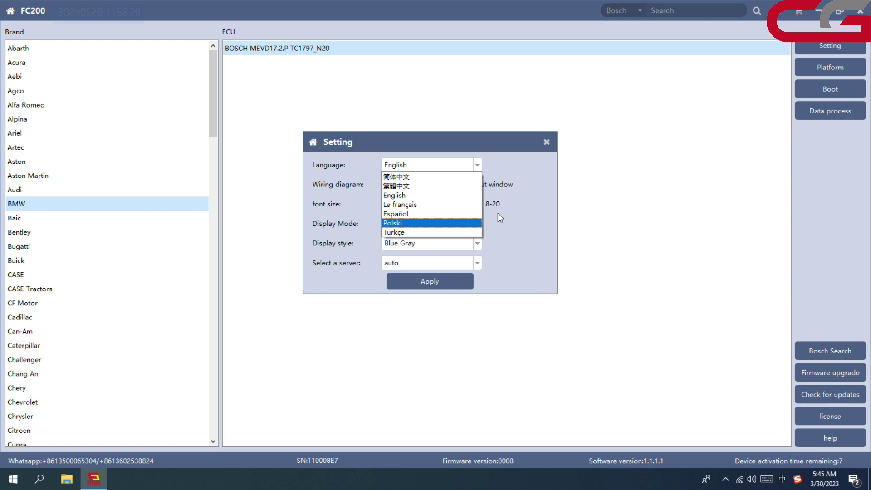
pyautogui.click(513, 215)
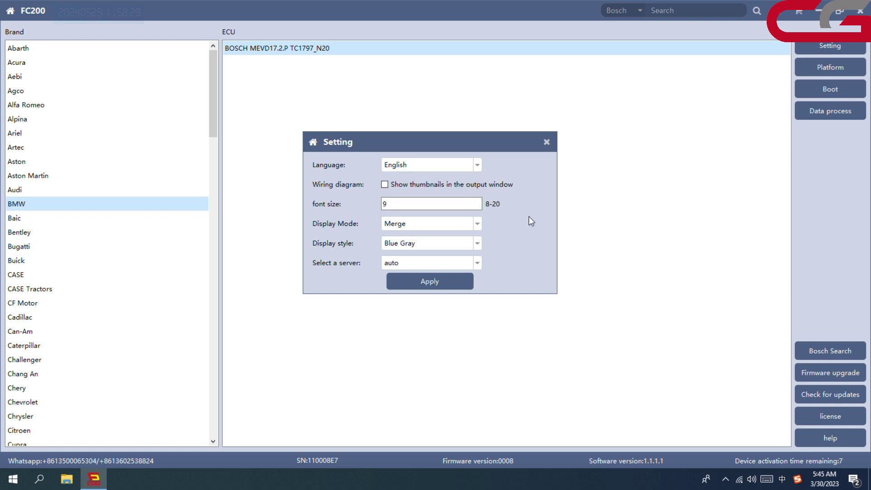
pyautogui.click(386, 186)
pyautogui.click(443, 282)
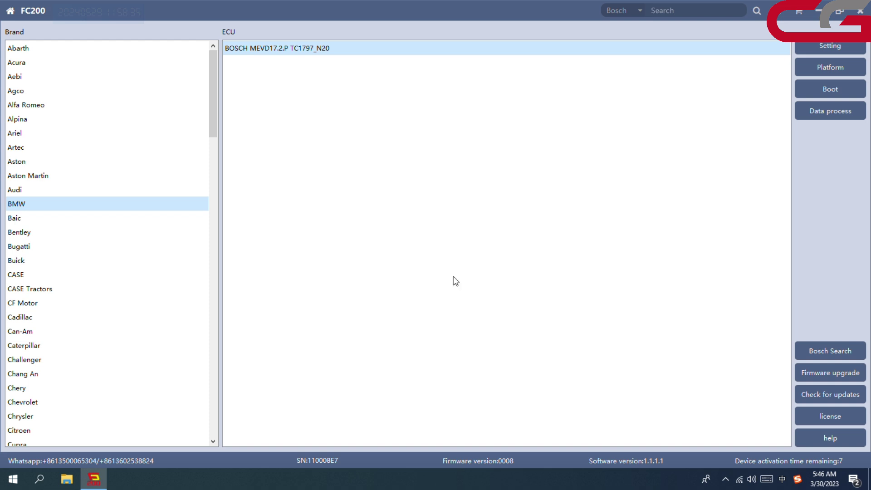
# - Turn off 'Show thumbnails in the output window' in Settings and apply it
pyautogui.click(821, 70)
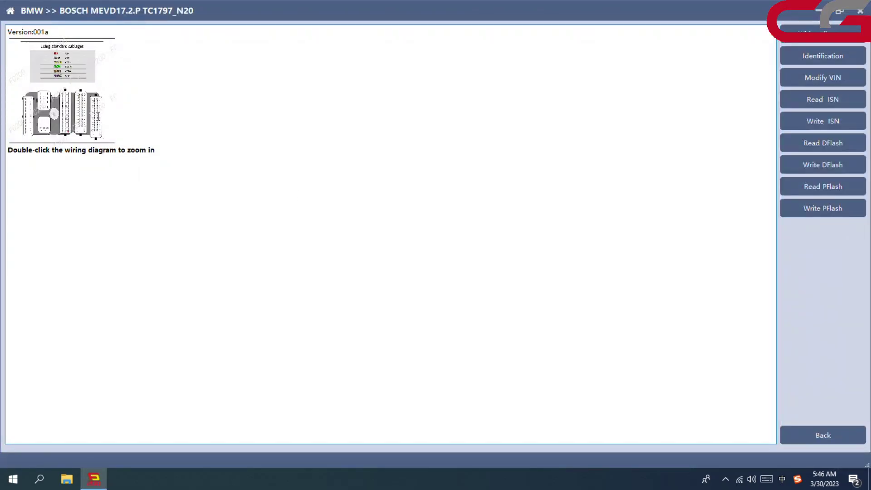
pyautogui.hotkey('alt', 'F4')
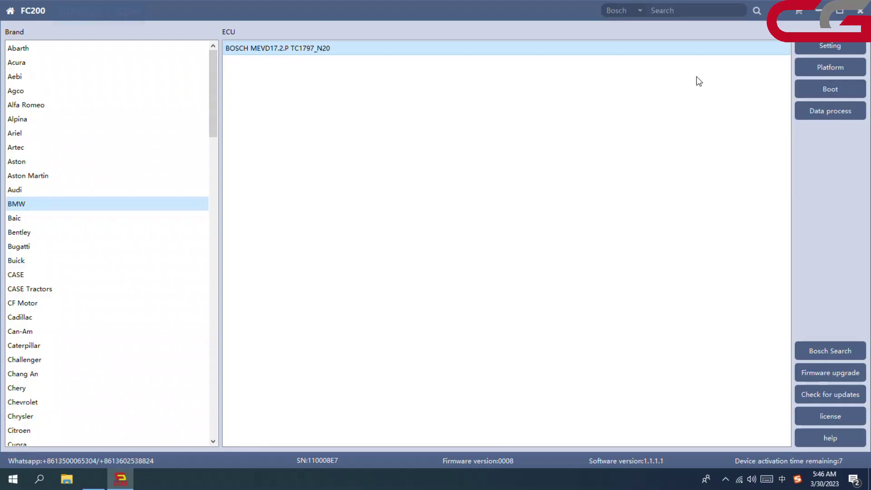
pyautogui.click(823, 44)
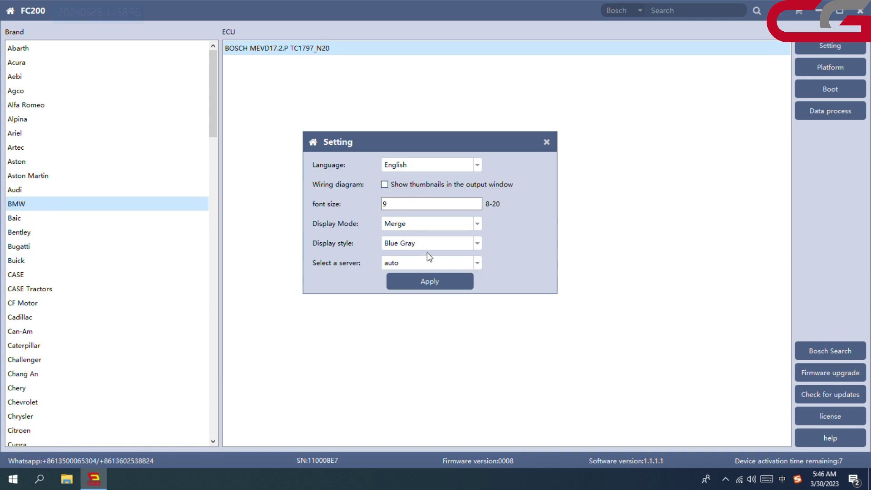
pyautogui.click(437, 282)
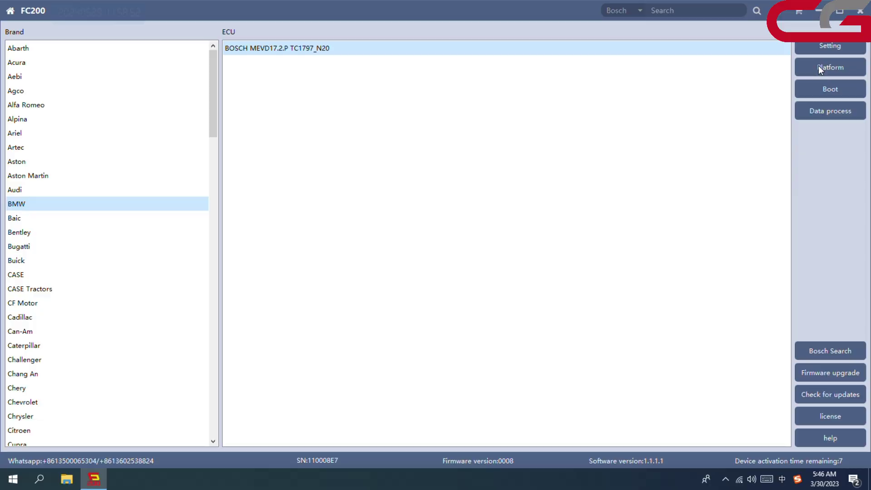
# - View the BMW MEVD17.2.P ECU's full wiring diagram, then return to the brand list
pyautogui.hotkey('alt', 'F4')
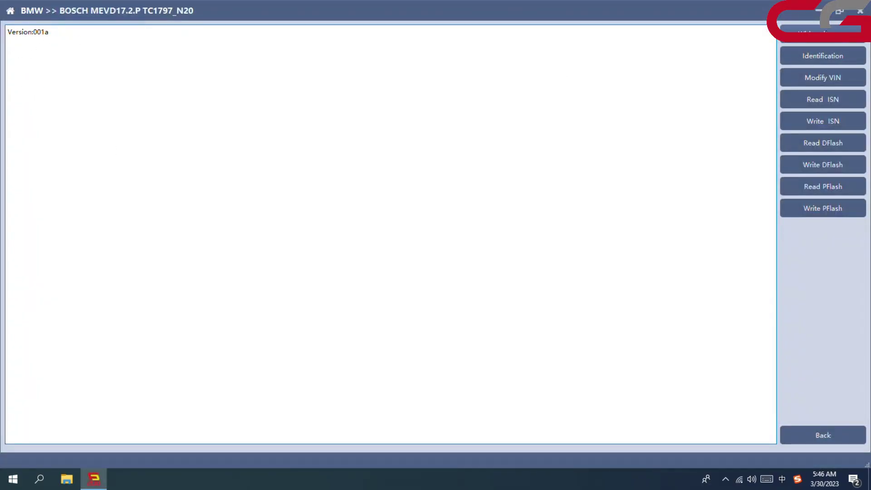
pyautogui.click(810, 40)
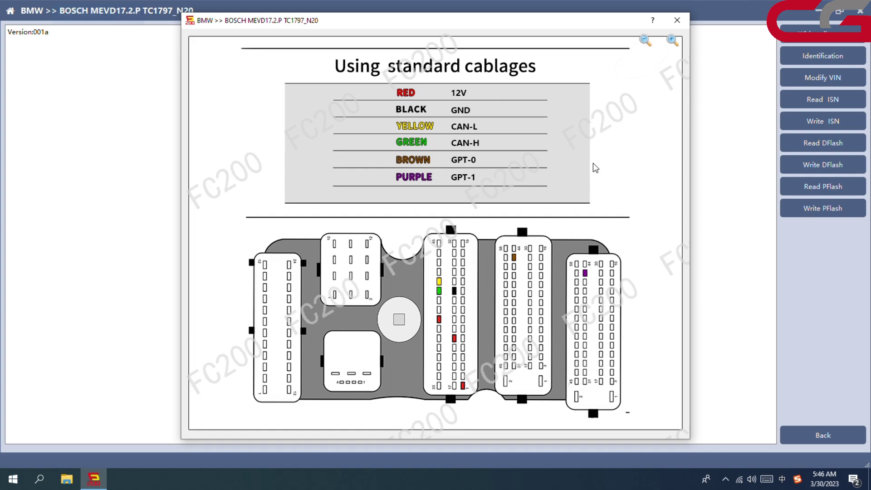
pyautogui.click(677, 20)
pyautogui.click(860, 10)
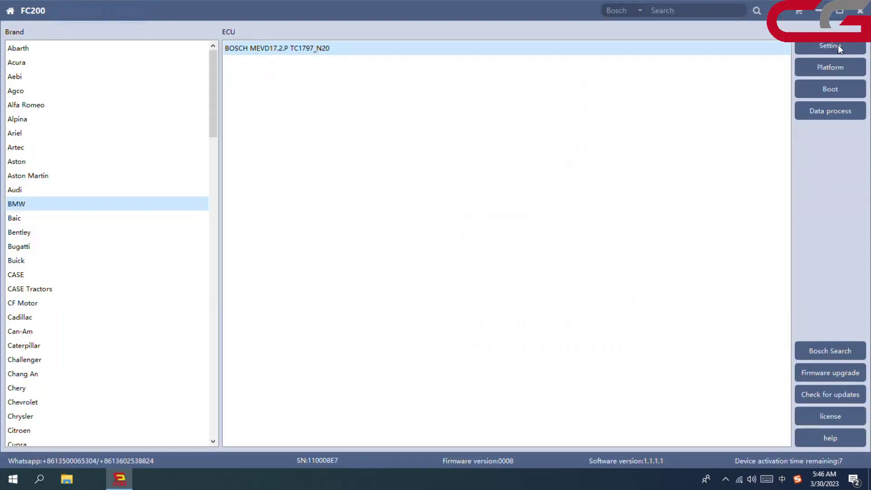
# - Change the interface font size from 9 to 20 and apply it
pyautogui.click(833, 49)
pyautogui.click(385, 203)
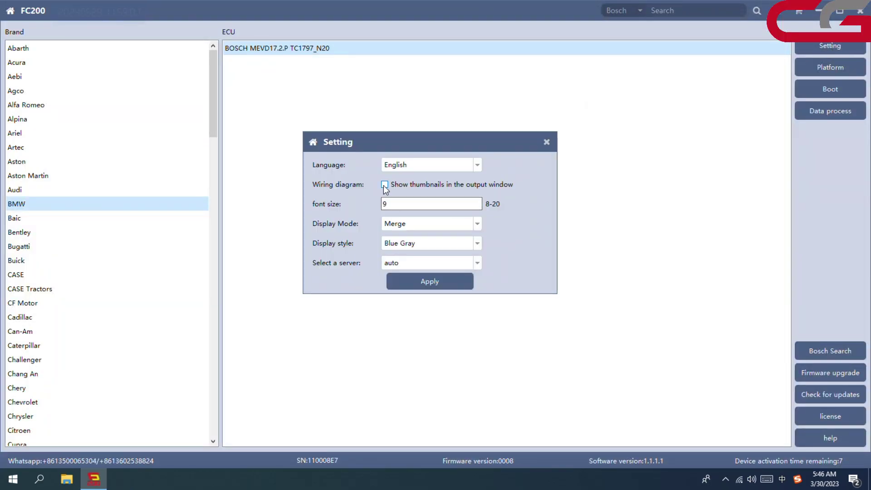
pyautogui.doubleClick(389, 205)
pyautogui.write('20')
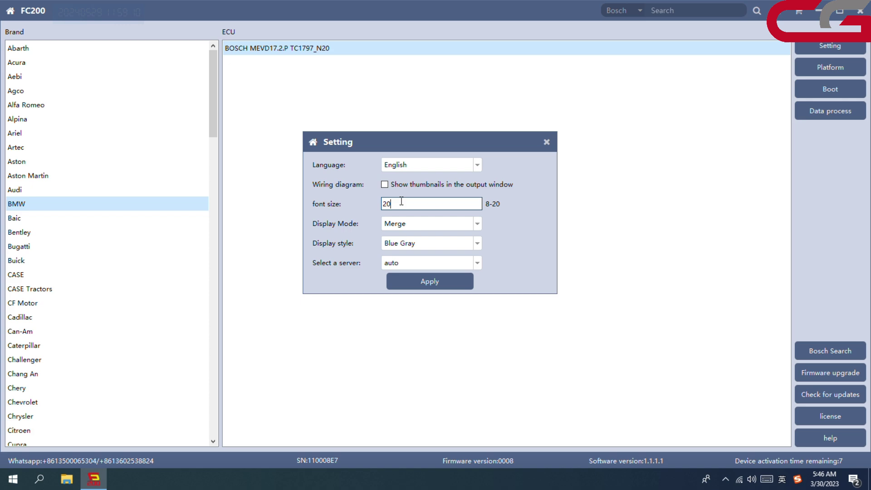
pyautogui.click(432, 289)
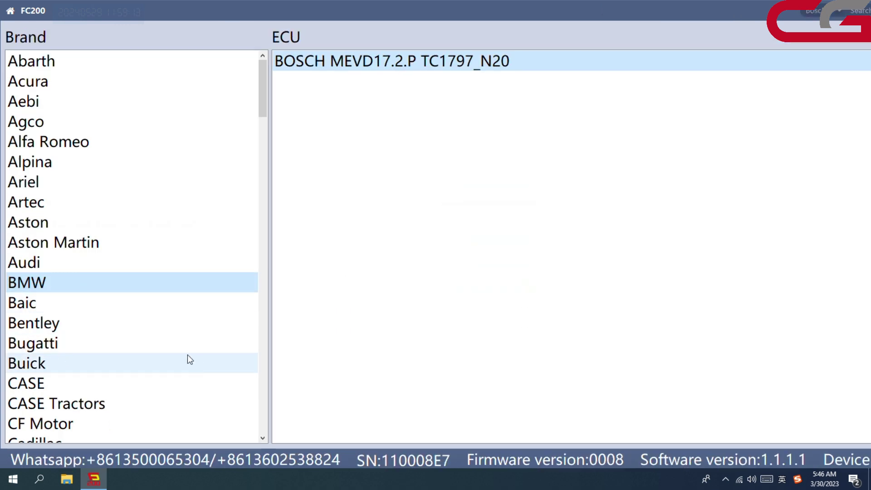
# - Restore the window from maximised and set the font size back to 9
pyautogui.scroll(-6, 77, 269)
pyautogui.scroll(5, 115, 239)
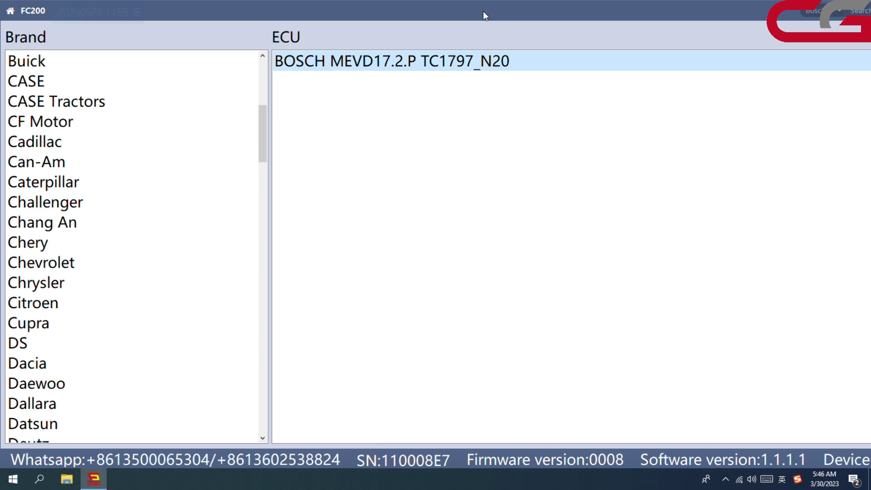
pyautogui.moveTo(483, 11); pyautogui.dragTo(285, 62)
pyautogui.click(799, 94)
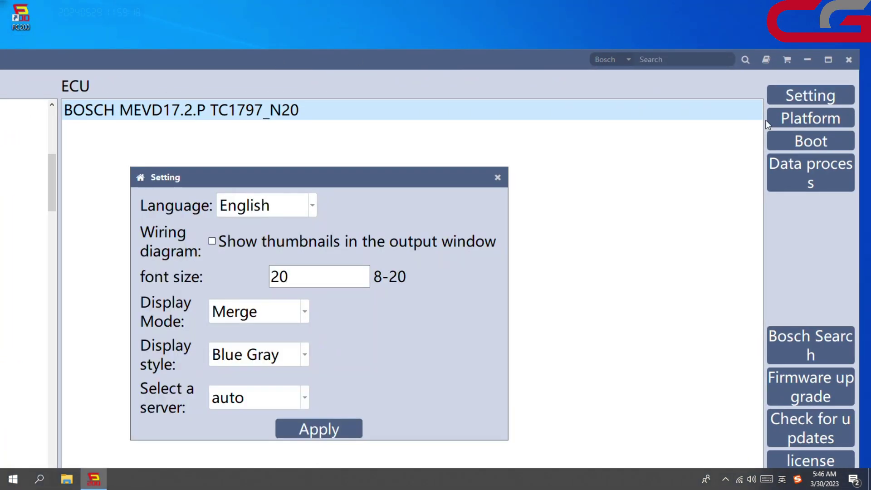
pyautogui.doubleClick(310, 280)
pyautogui.write('9')
pyautogui.click(317, 420)
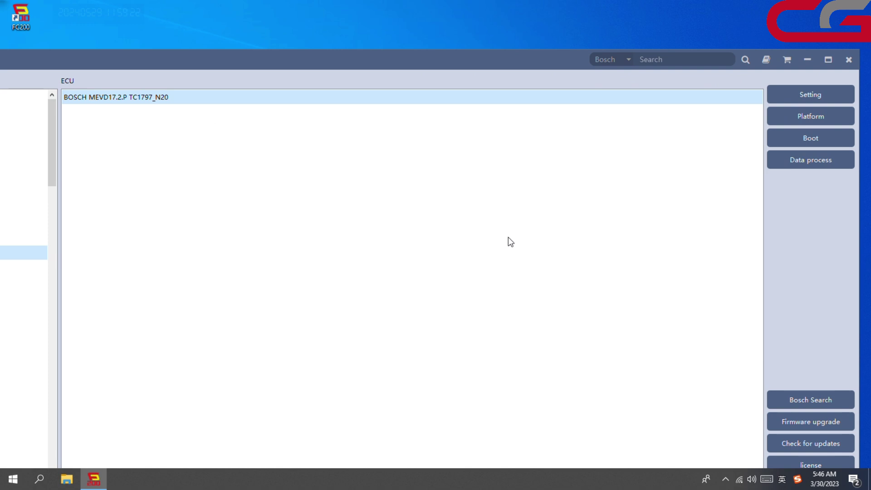
# - Maximise the window and apply Category as the display mode
pyautogui.click(838, 62)
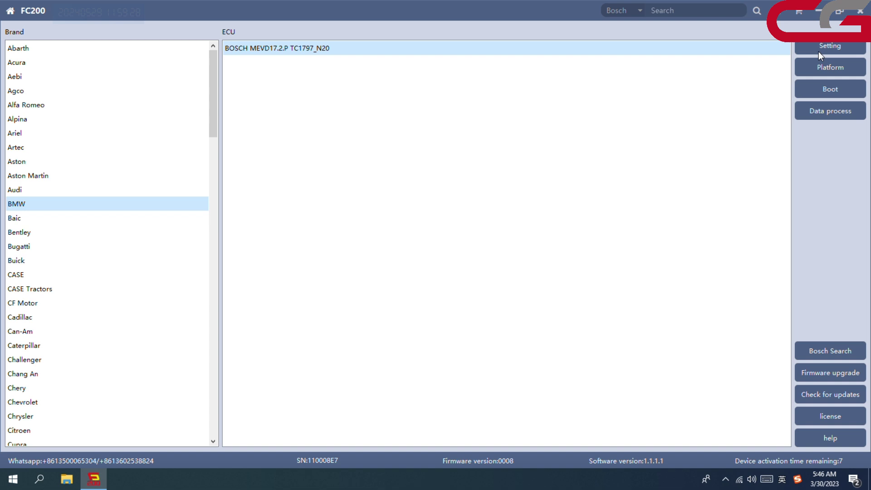
pyautogui.click(830, 46)
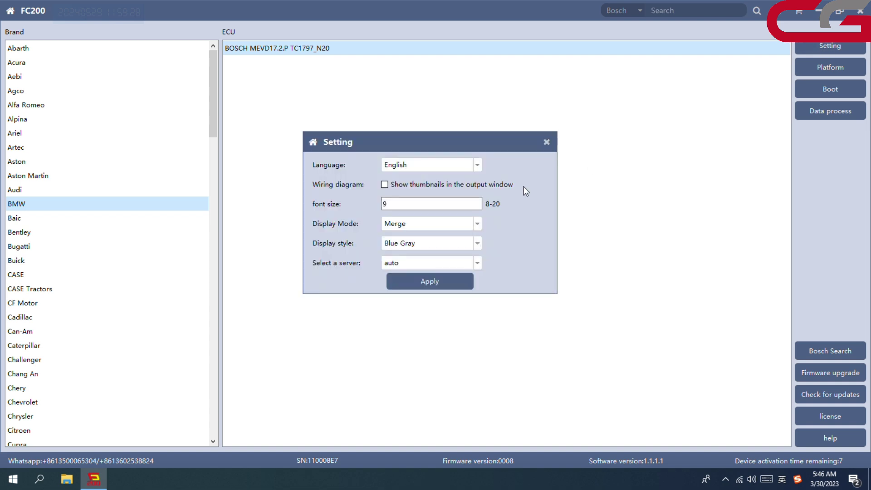
pyautogui.click(439, 228)
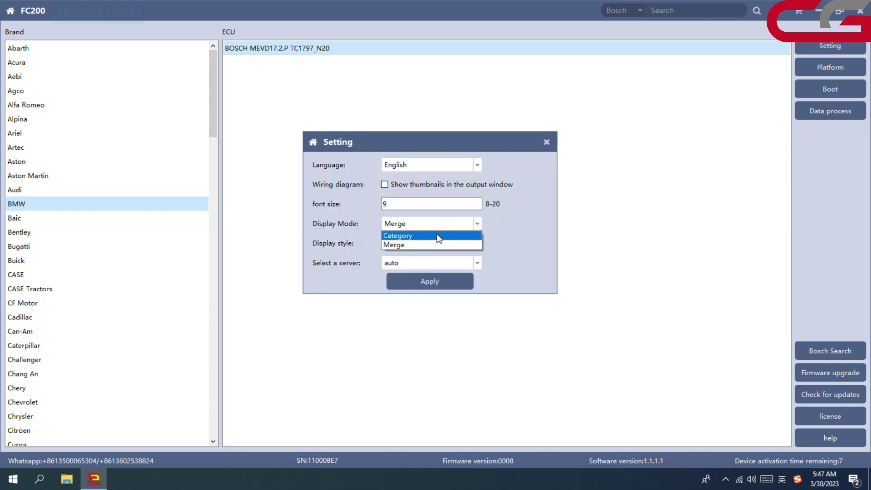
pyautogui.click(436, 235)
pyautogui.click(414, 283)
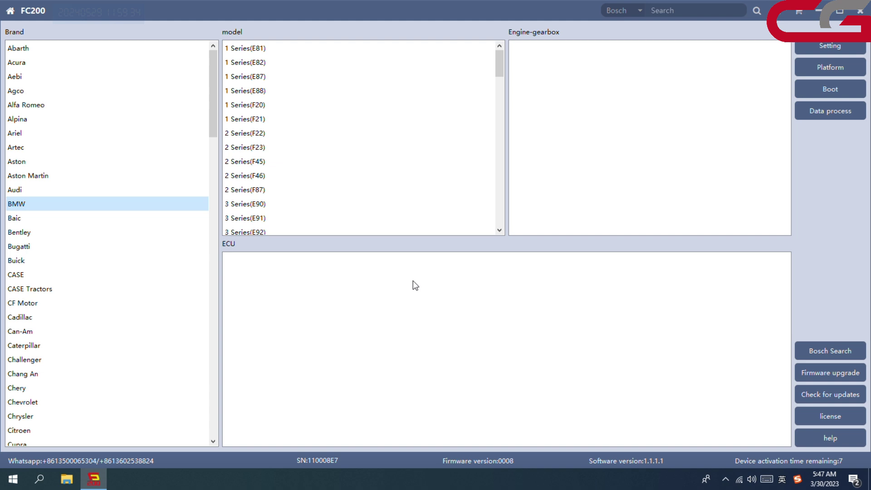
# - Browse BMW 1 Series (F20, F21) and 2 Series (F23) models, engines and ECUs
pyautogui.click(340, 104)
pyautogui.click(515, 107)
pyautogui.click(285, 260)
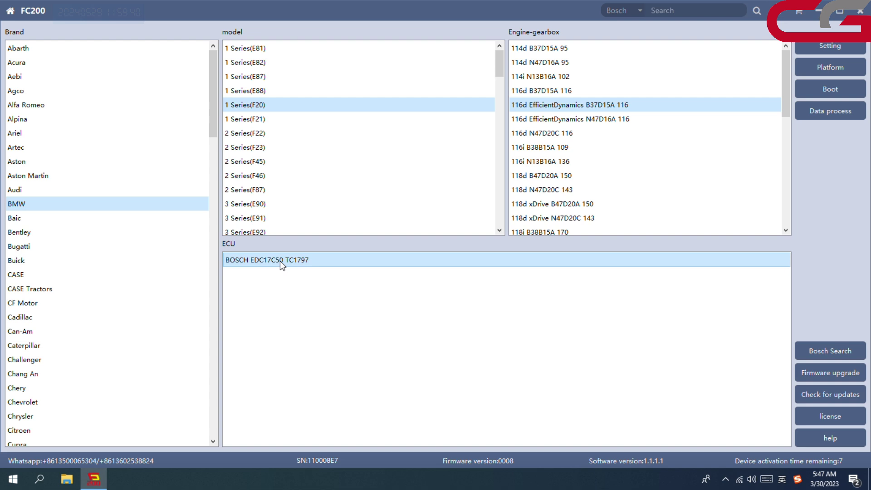
pyautogui.click(277, 146)
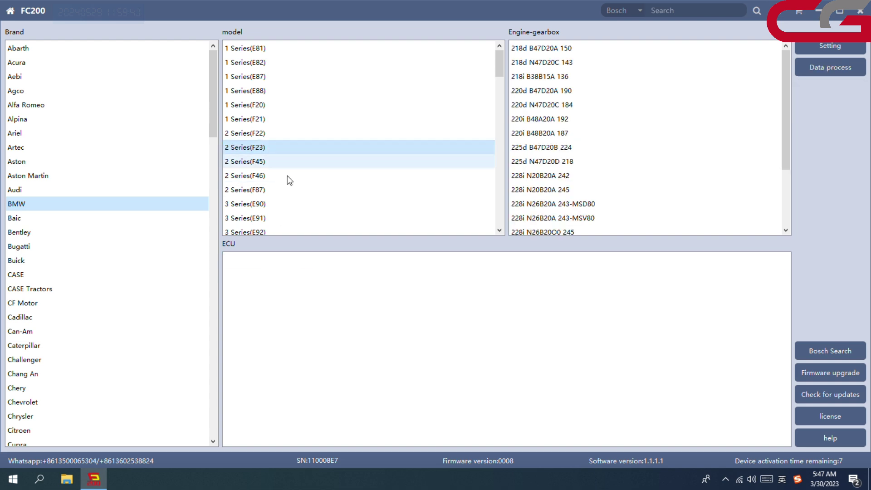
pyautogui.click(100, 206)
pyautogui.click(291, 119)
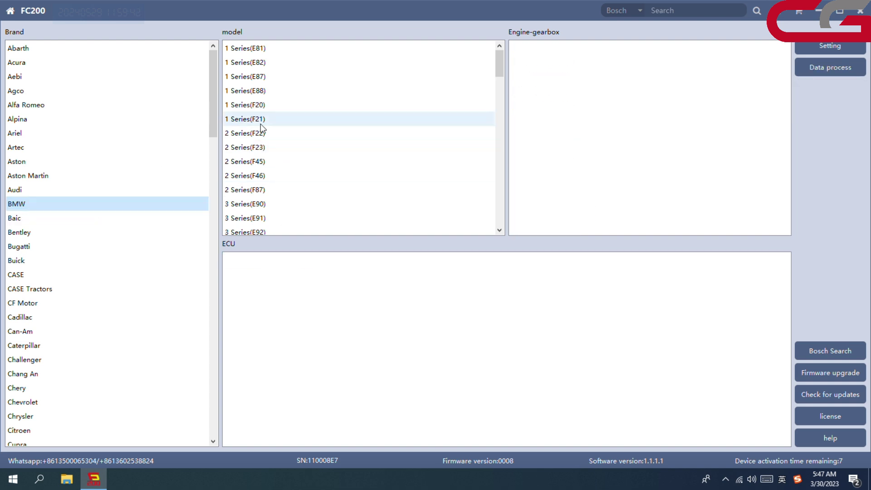
pyautogui.click(536, 63)
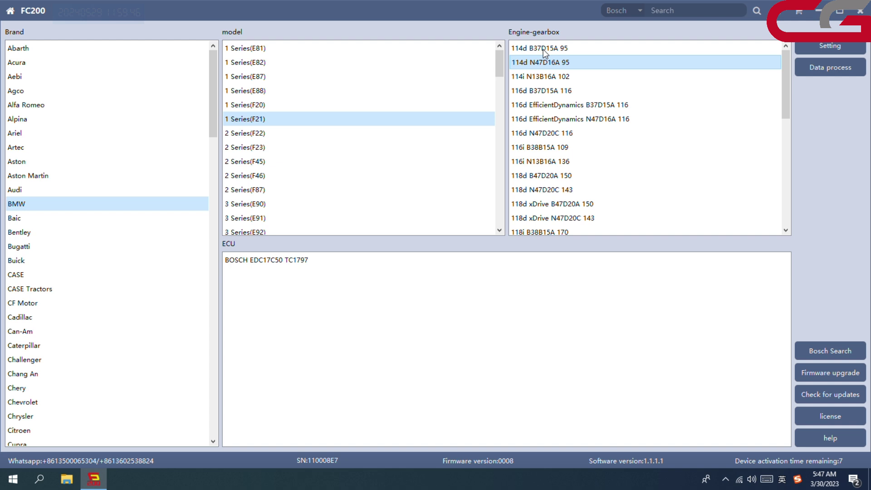
pyautogui.click(534, 175)
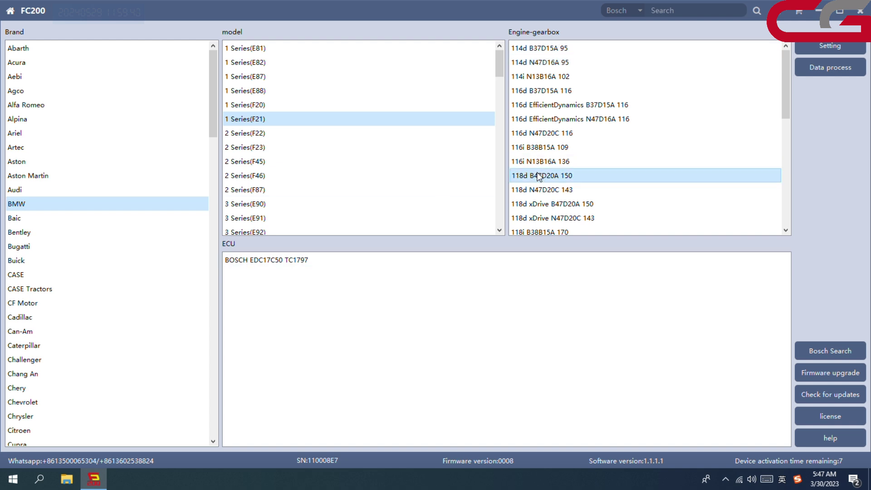
# - Apply Merge as the display mode again and select the BOSCH MD1CP002 SPC5777 ECU
pyautogui.click(842, 47)
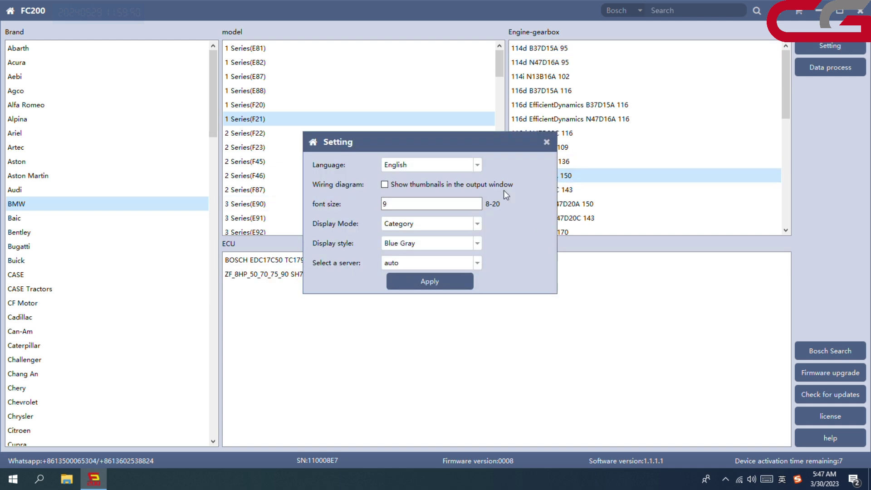
pyautogui.click(429, 227)
pyautogui.click(424, 244)
pyautogui.click(442, 276)
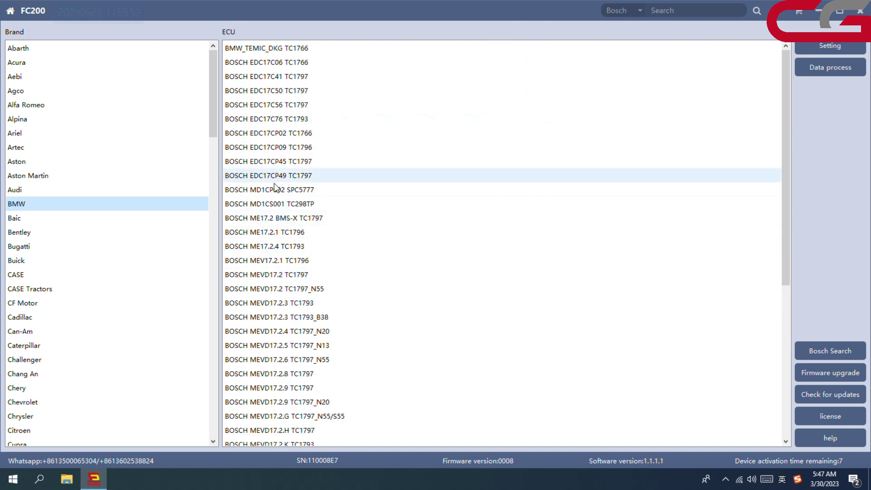
pyautogui.click(290, 189)
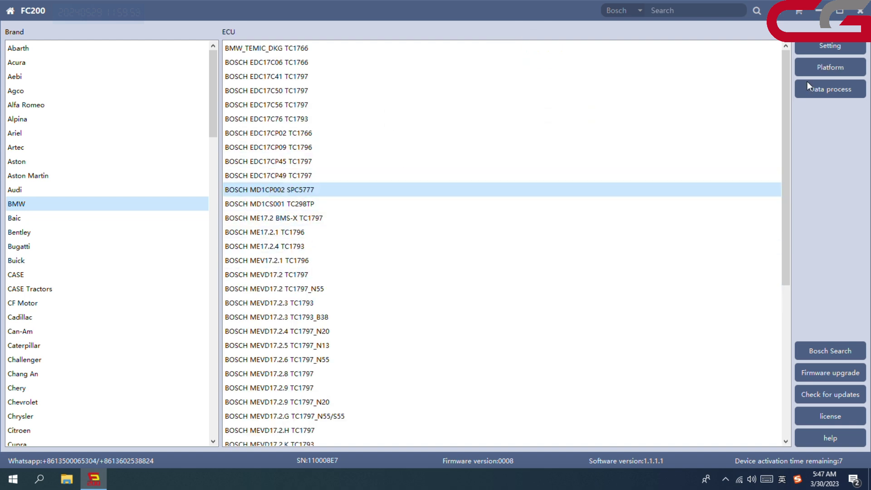
# - Apply the Dark Blue display style
pyautogui.click(832, 48)
pyautogui.click(447, 204)
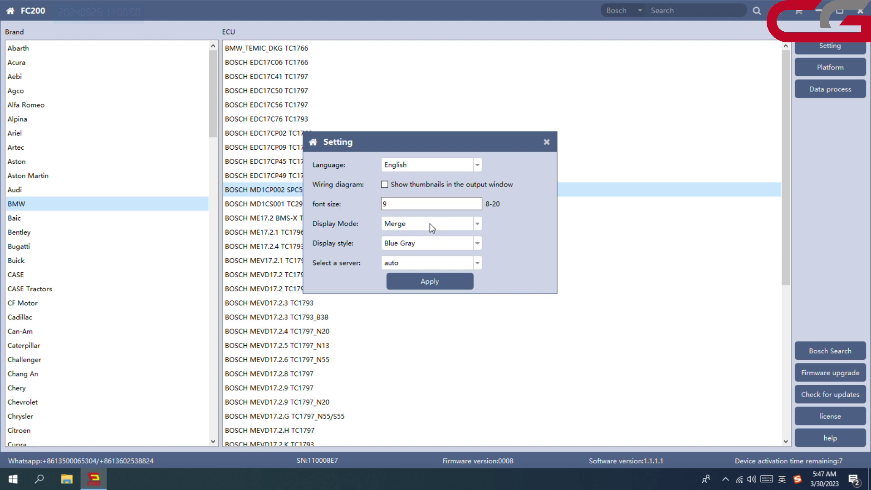
pyautogui.click(462, 243)
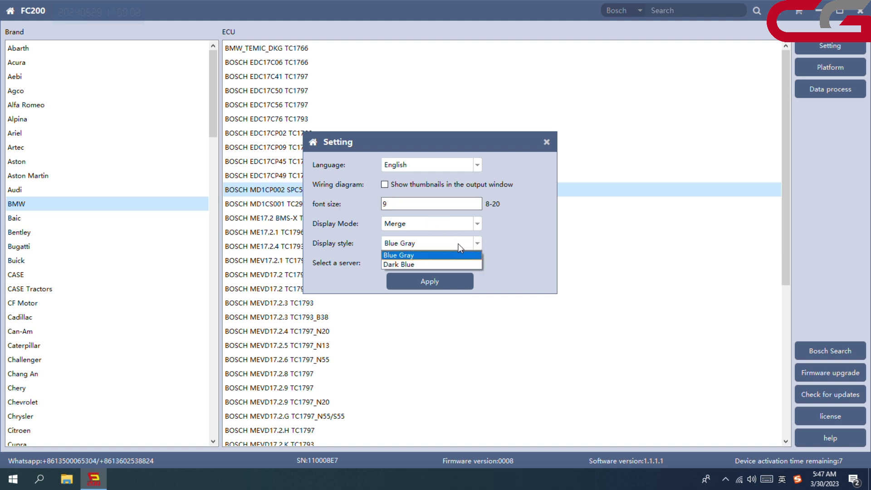
pyautogui.click(409, 265)
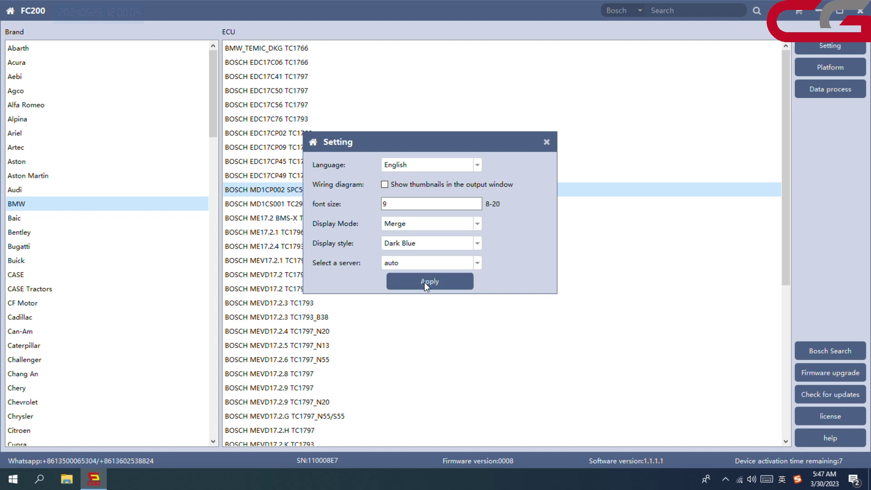
pyautogui.click(431, 282)
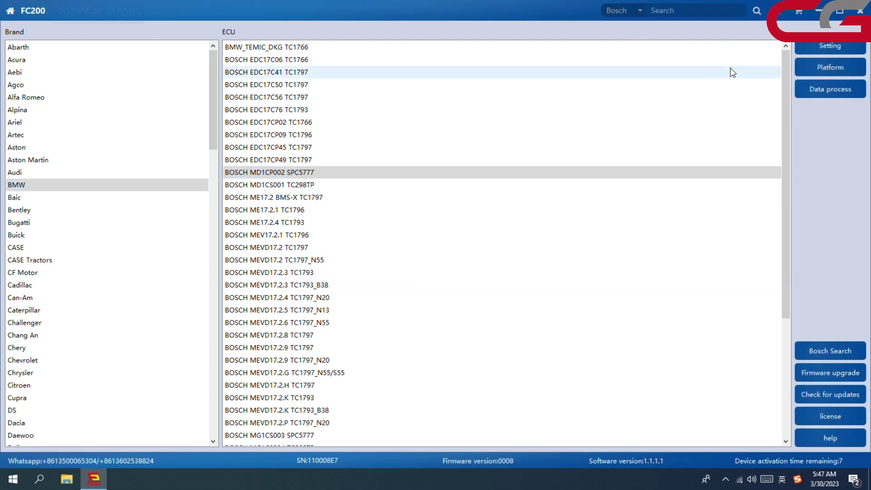
# - Switch the display style back to Blue Gray and apply it
pyautogui.click(816, 52)
pyautogui.click(452, 242)
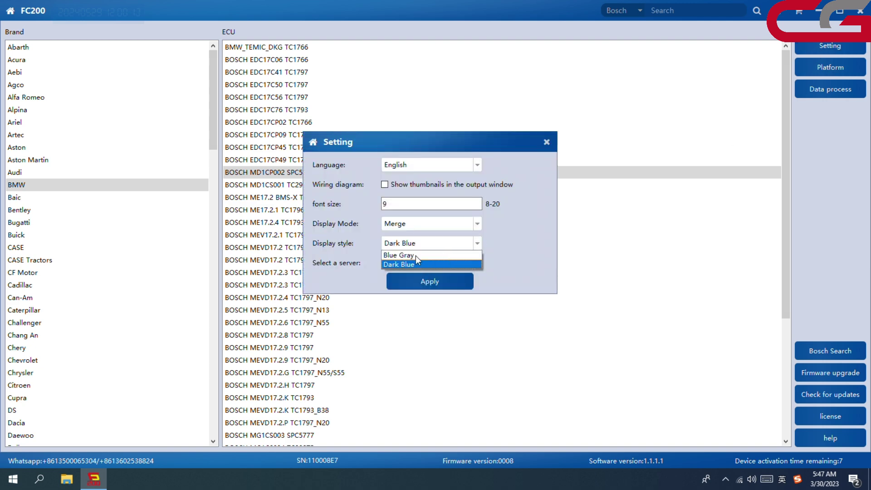
pyautogui.click(415, 255)
pyautogui.click(429, 283)
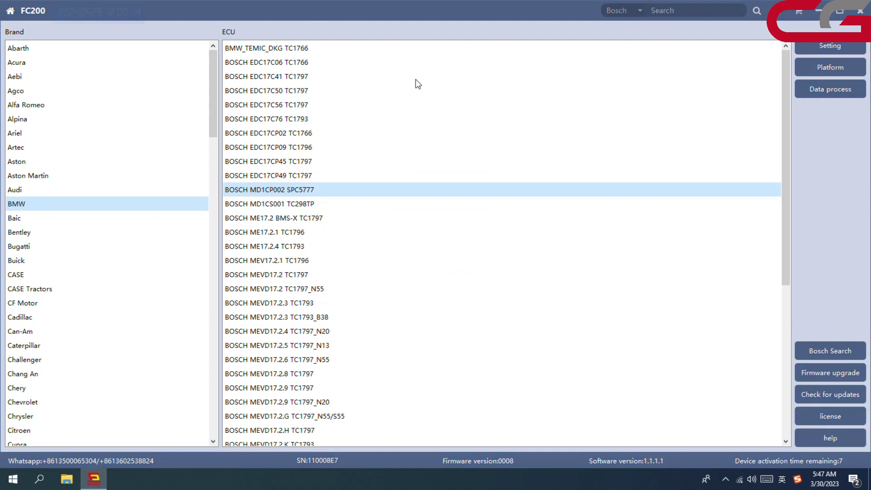
# - Change the server from auto to america in Settings and apply it
pyautogui.click(827, 43)
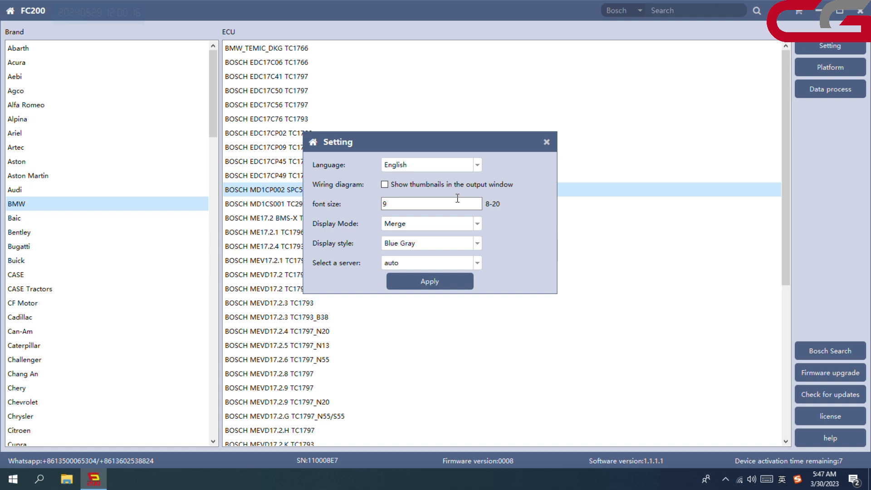
pyautogui.click(423, 265)
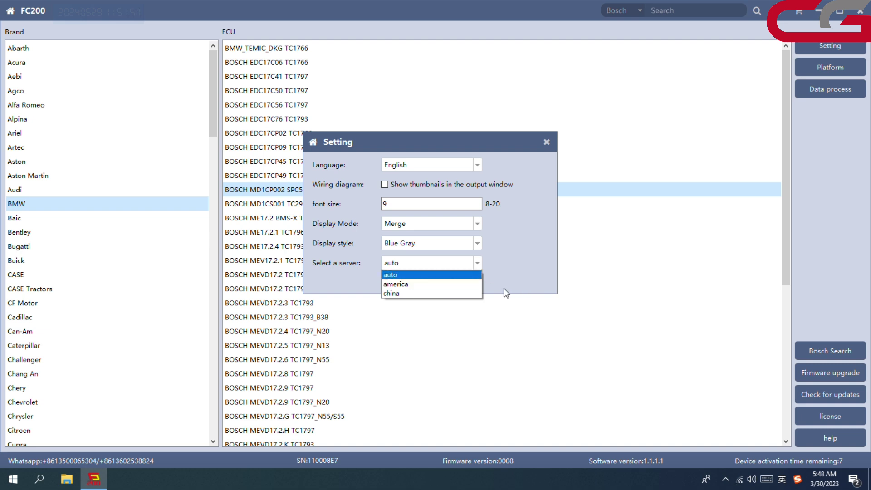
pyautogui.click(395, 274)
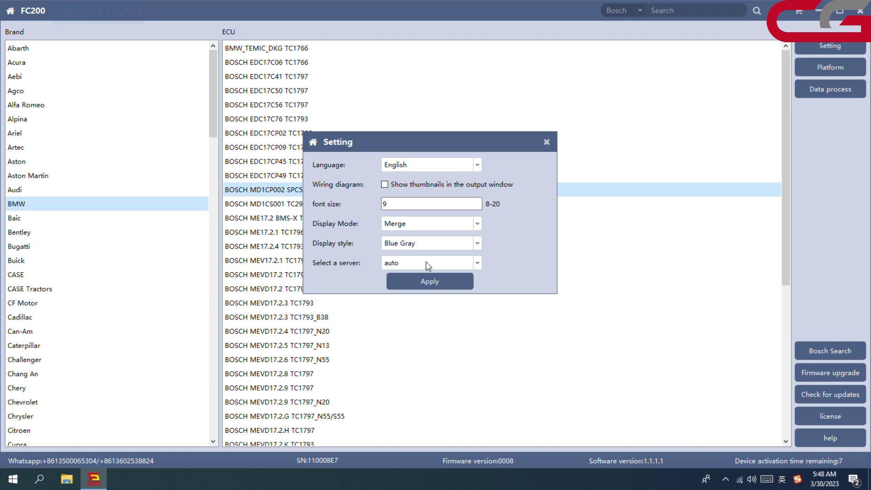
pyautogui.click(427, 264)
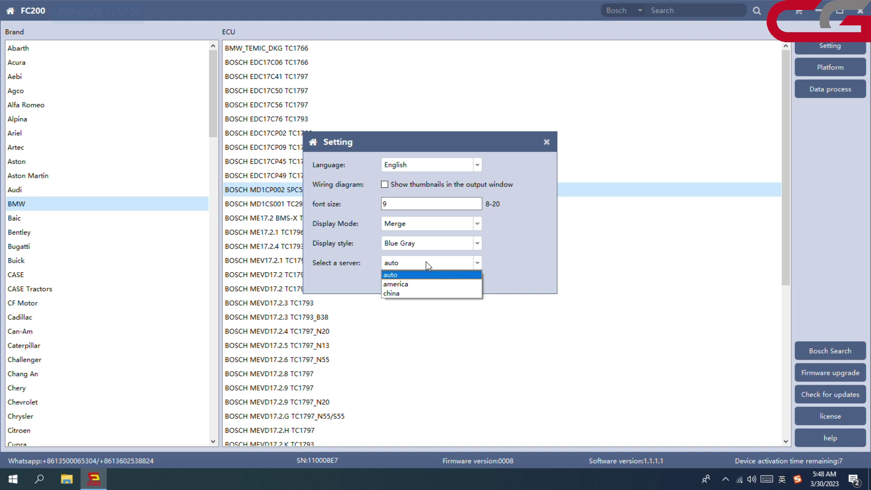
pyautogui.click(426, 263)
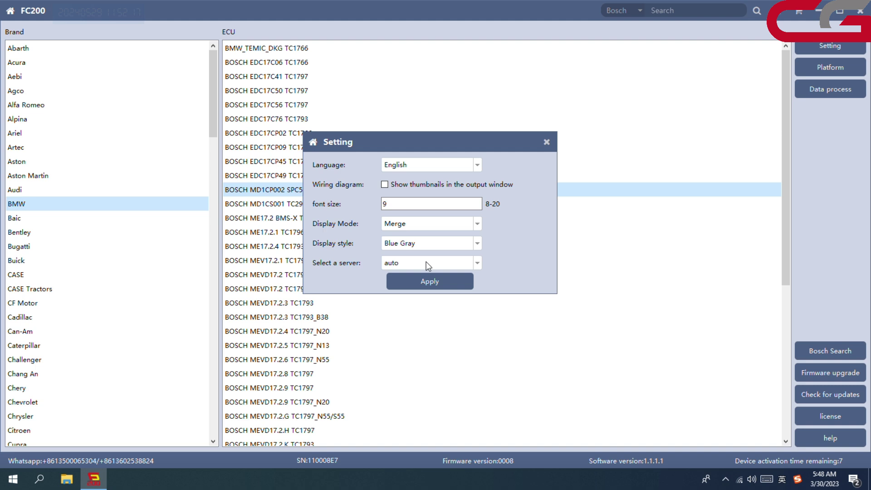
pyautogui.click(426, 261)
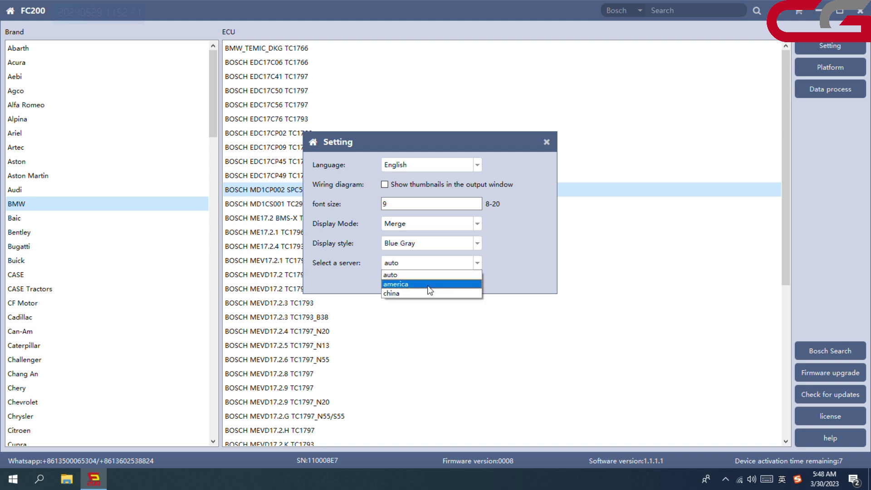
pyautogui.click(427, 285)
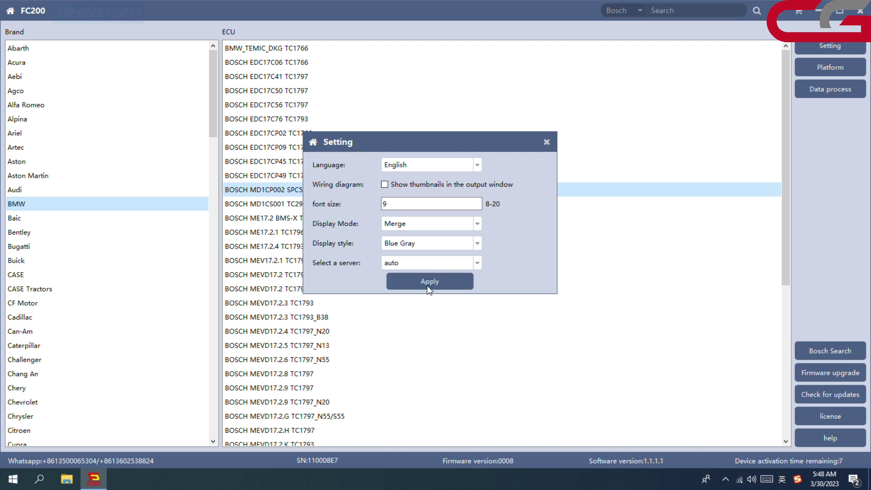
pyautogui.click(402, 266)
pyautogui.click(403, 284)
pyautogui.click(422, 281)
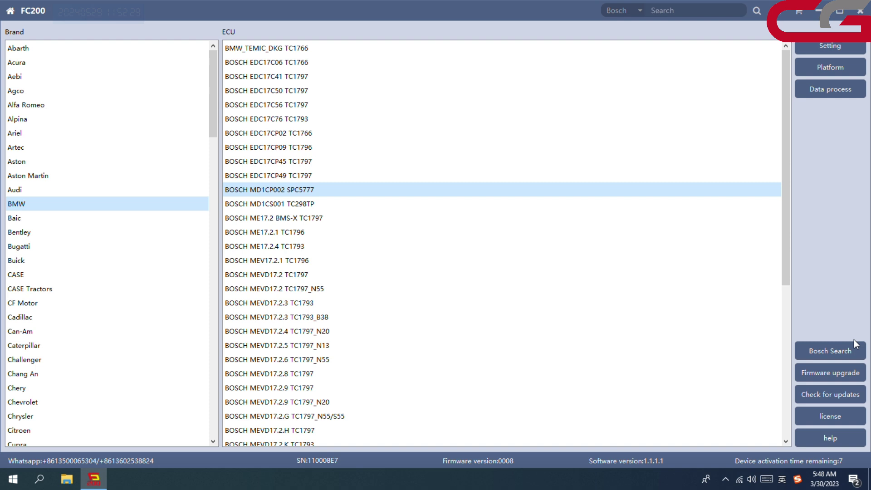
# - Update the function authorizations, acknowledge 'activation successful', and close the authorization list
pyautogui.click(841, 418)
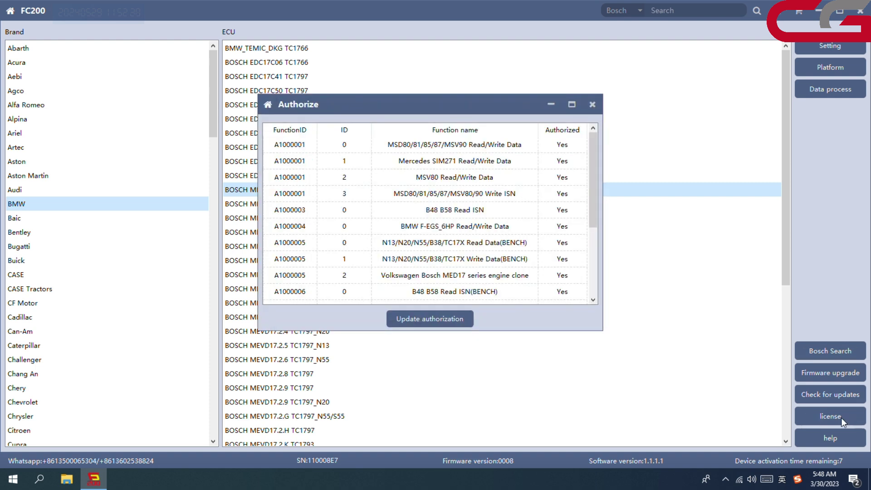
pyautogui.click(433, 322)
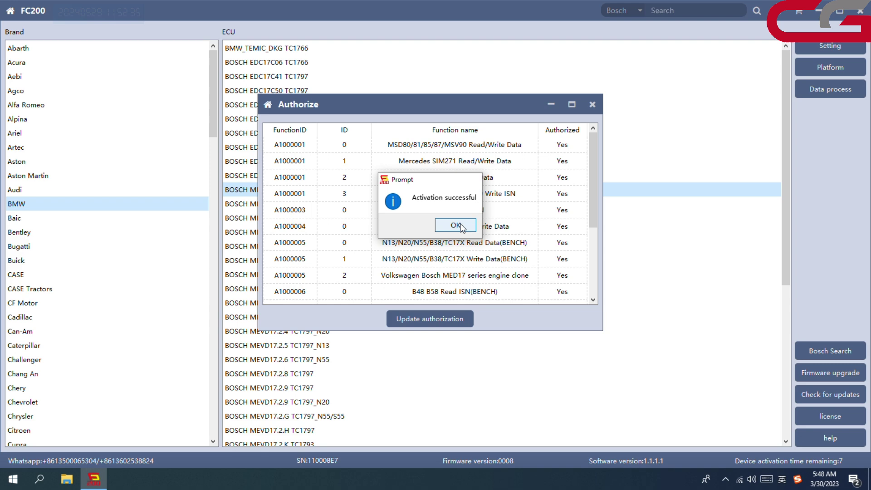
pyautogui.click(459, 224)
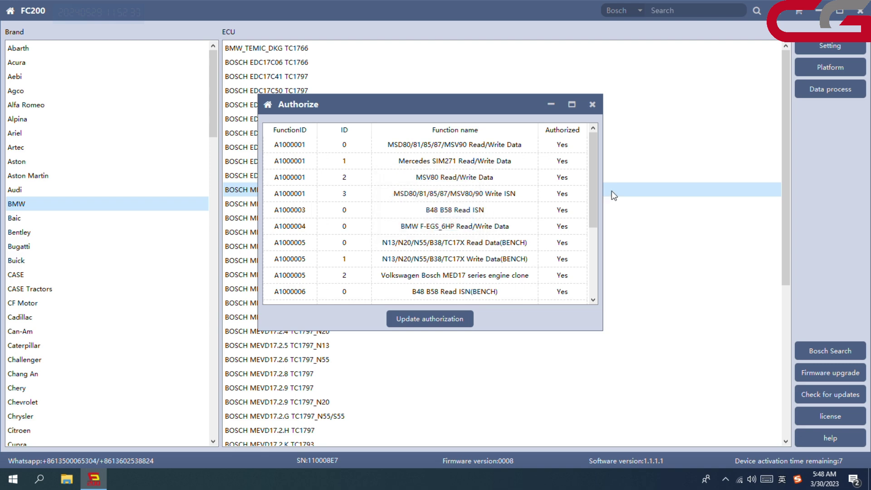
pyautogui.scroll(-3, 596, 190)
pyautogui.click(590, 105)
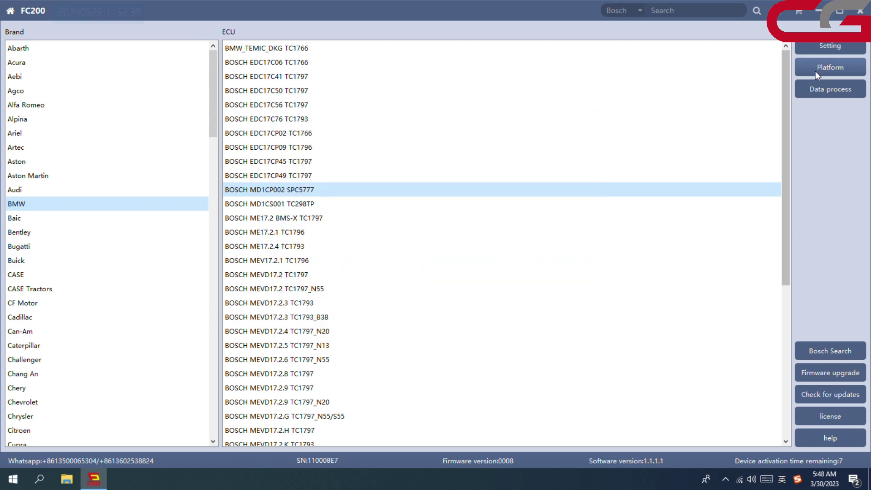
# - Confirm the server is still america, then close the settings window
pyautogui.click(829, 49)
pyautogui.click(412, 265)
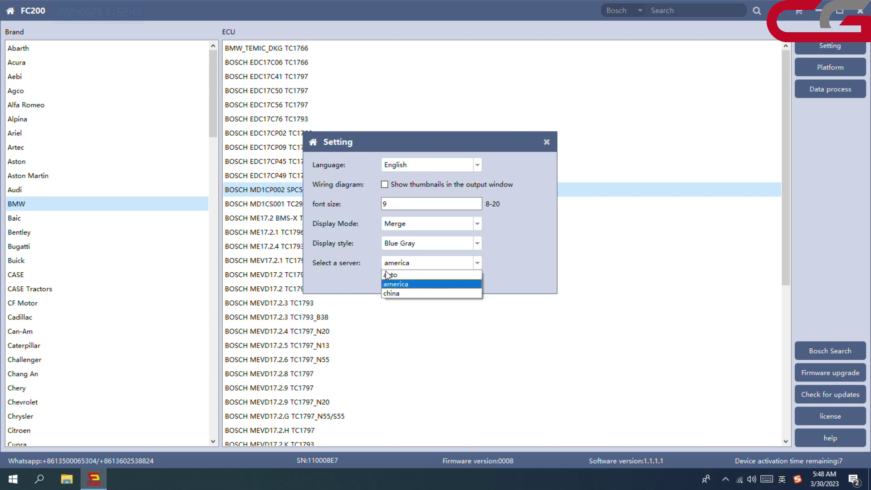
pyautogui.click(353, 273)
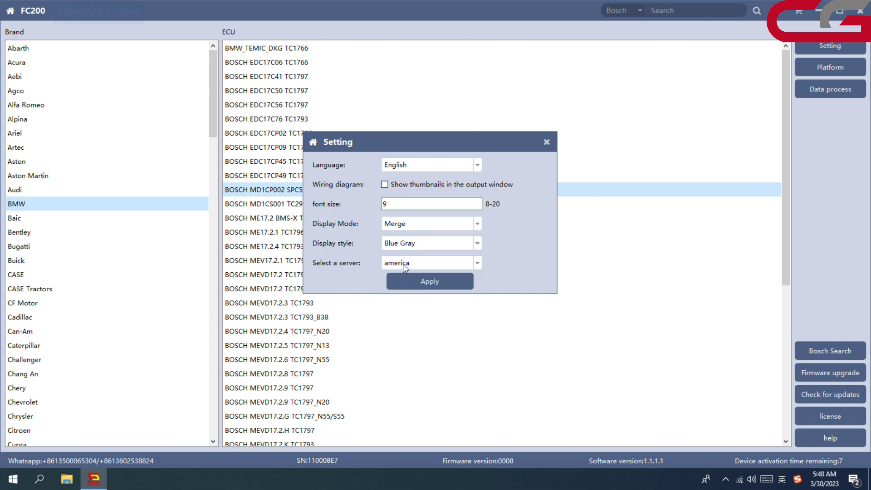
pyautogui.click(546, 142)
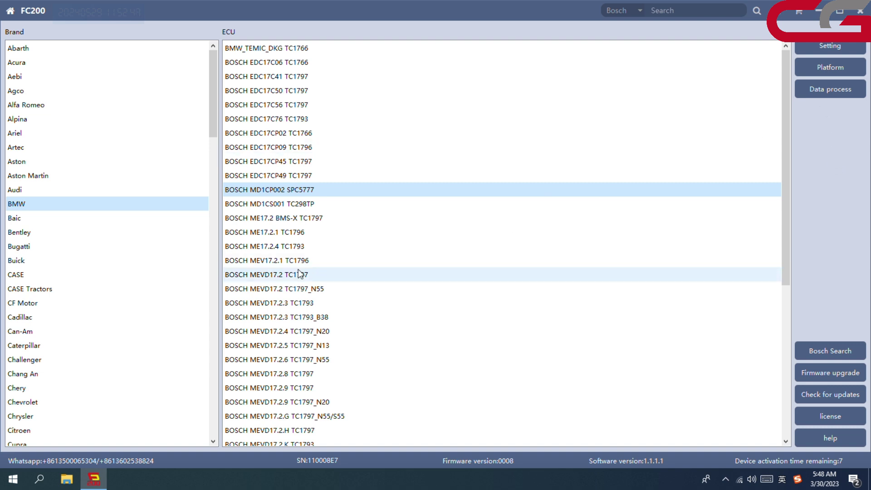
# - Select BMW ECUs ME17.2.1 TC1796, MD1CS001 TC298TP, and finally ME17.2 BMS-X TC1797
pyautogui.click(295, 231)
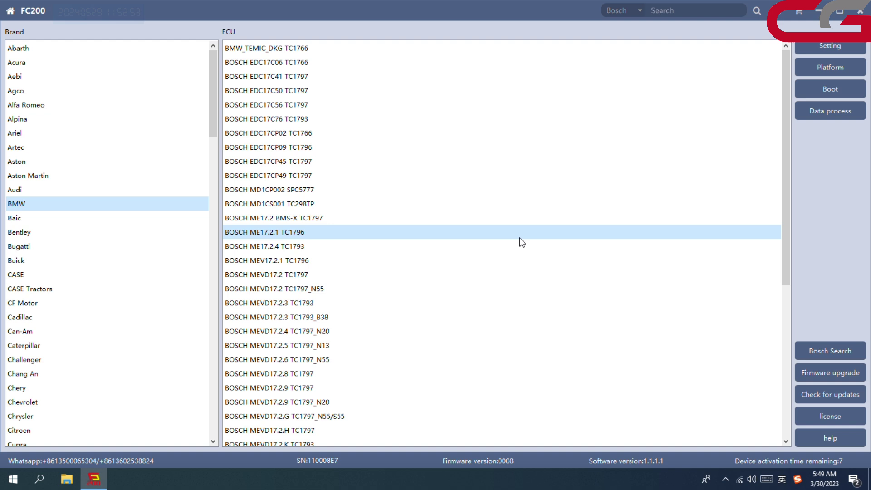
pyautogui.click(350, 204)
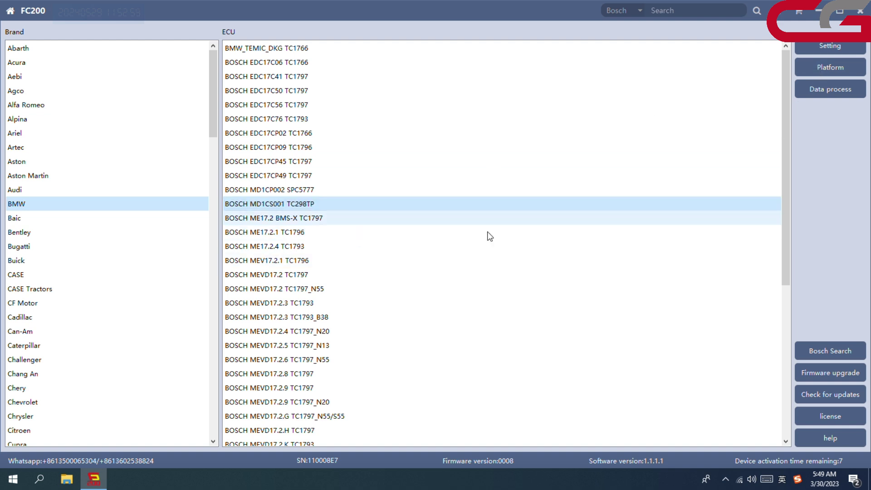
pyautogui.click(301, 218)
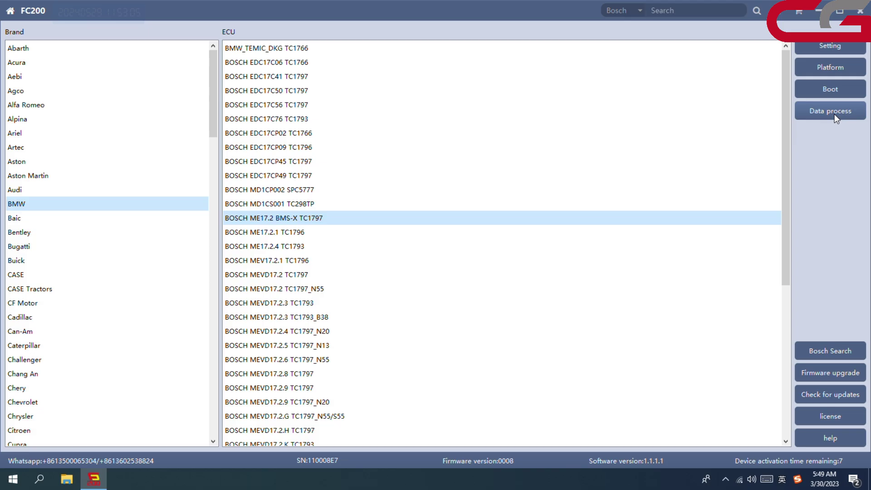
pyautogui.click(822, 111)
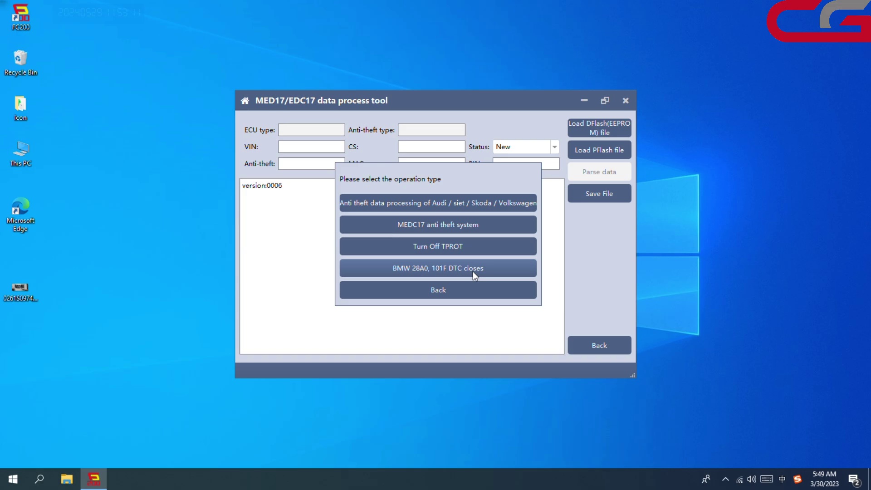
pyautogui.click(455, 292)
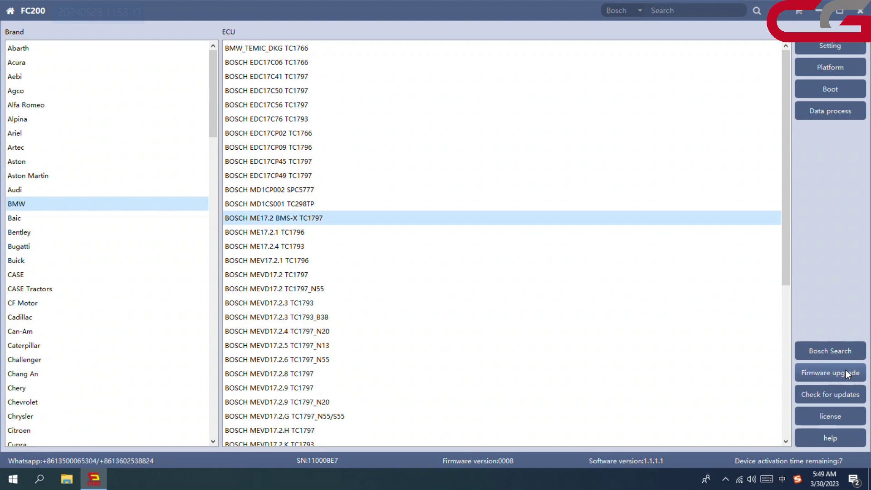
pyautogui.click(812, 379)
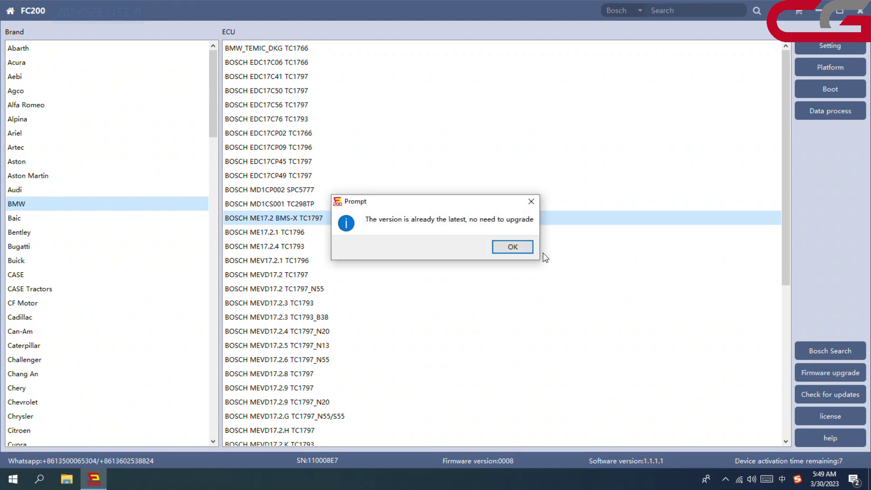
pyautogui.click(514, 248)
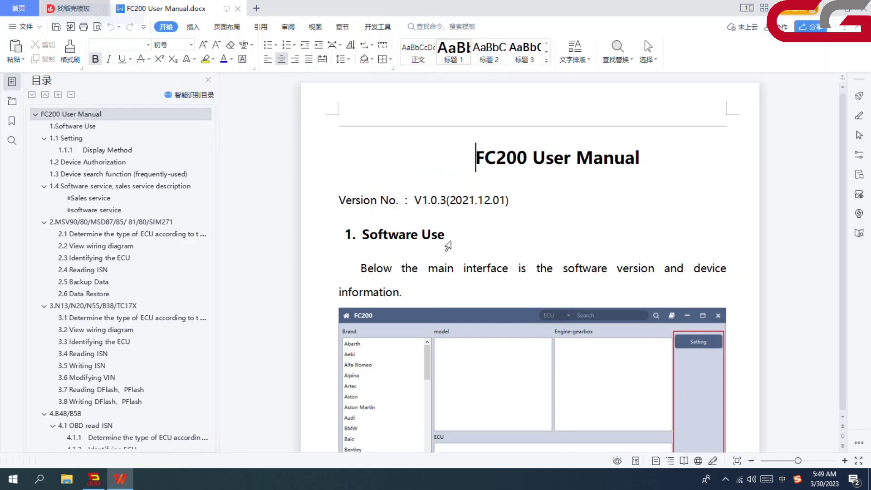
pyautogui.scroll(-3, 117, 220)
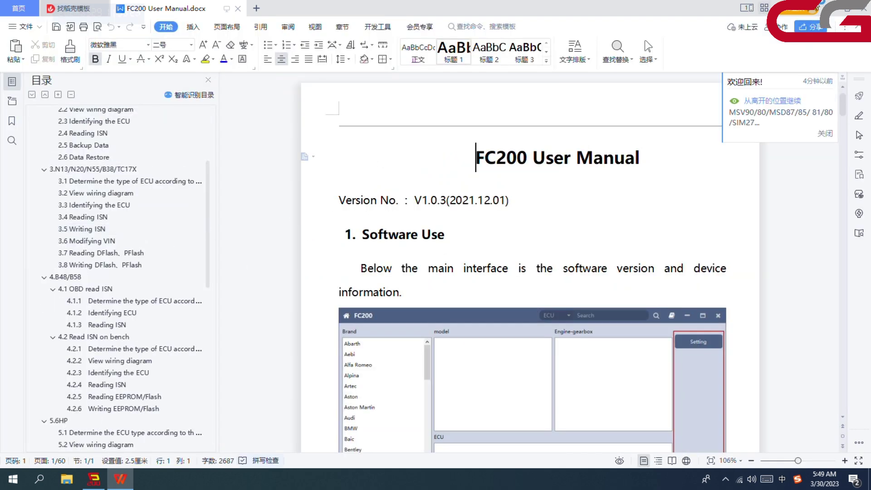
pyautogui.click(860, 7)
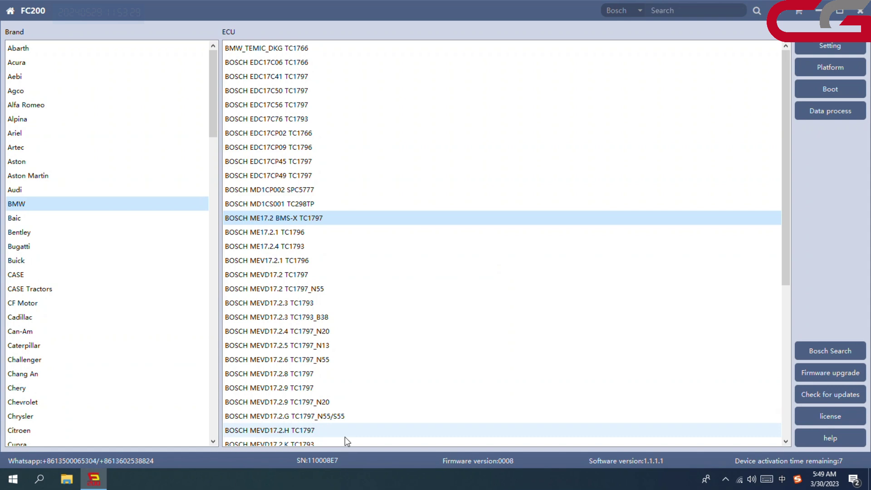